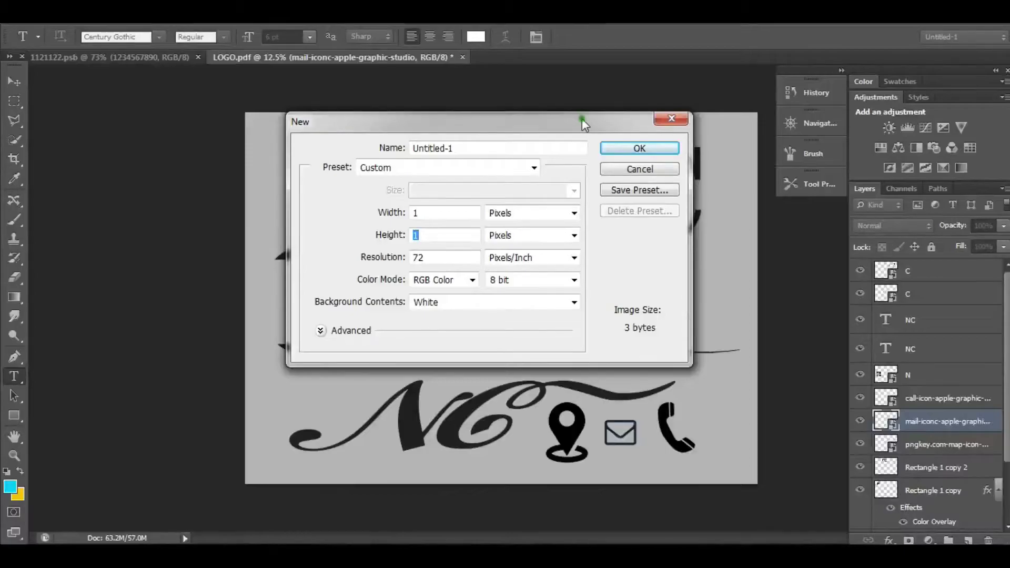
Step: Start a new document with width 1050 px and height 600 px at 72 ppi
drag(582, 119, 573, 121)
click(419, 216)
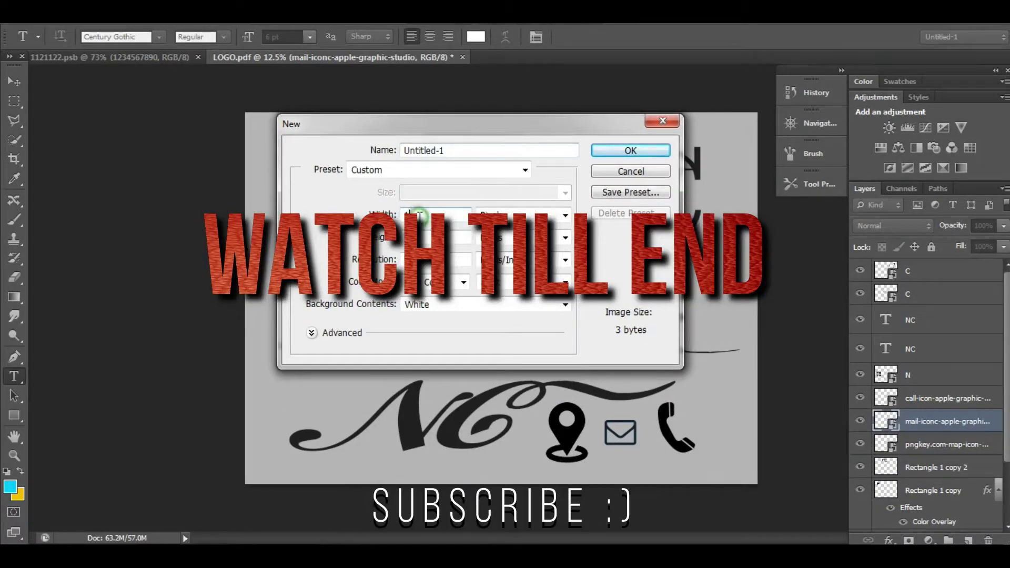
double_click(419, 216)
text(105)
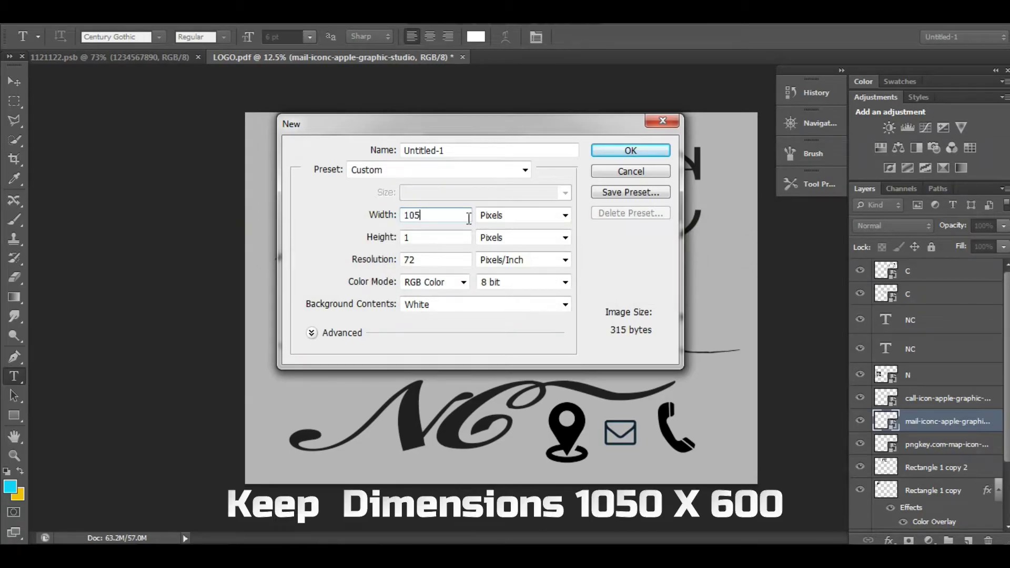
text(0)
drag(422, 237, 402, 246)
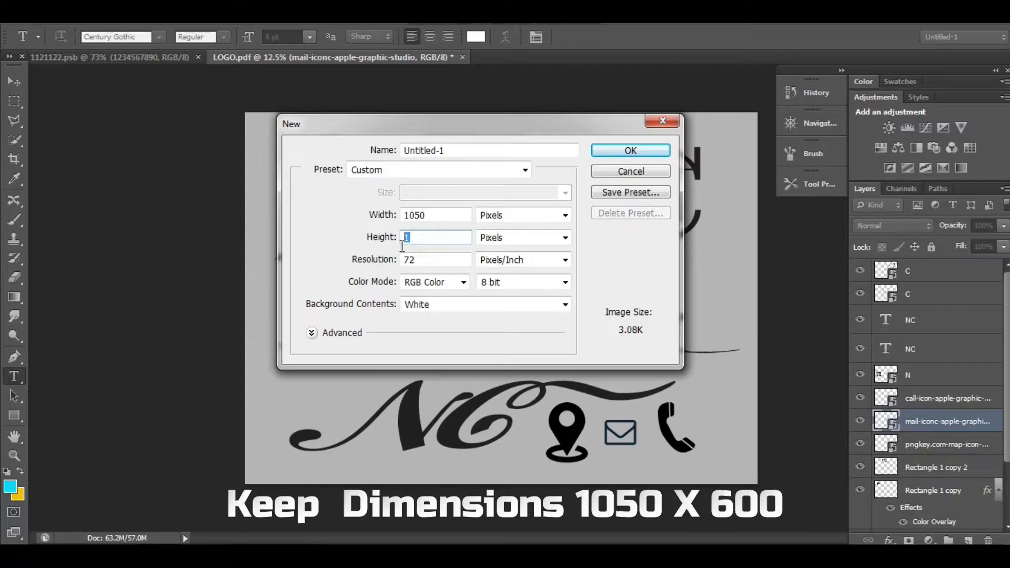
text(600)
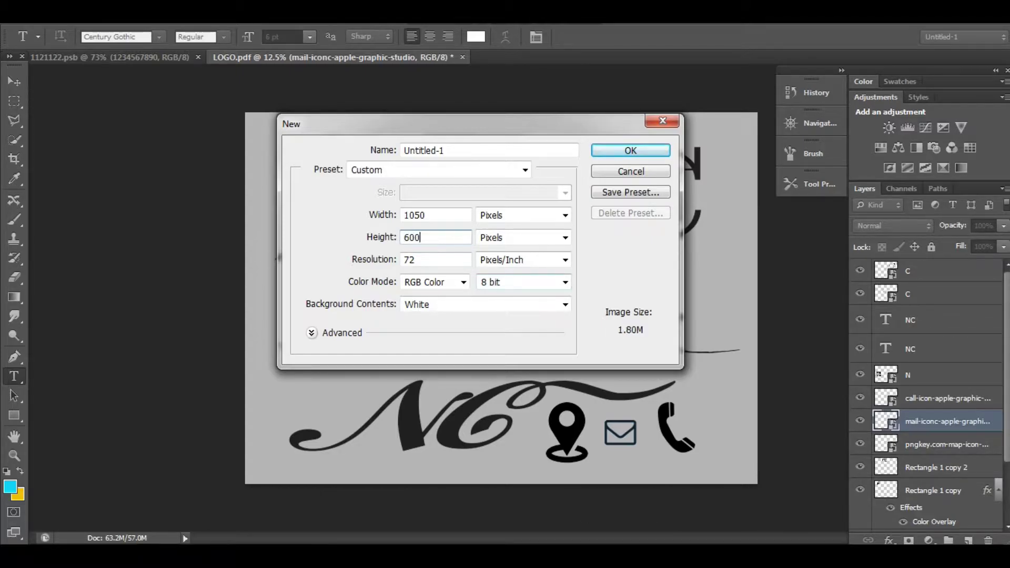
click(632, 151)
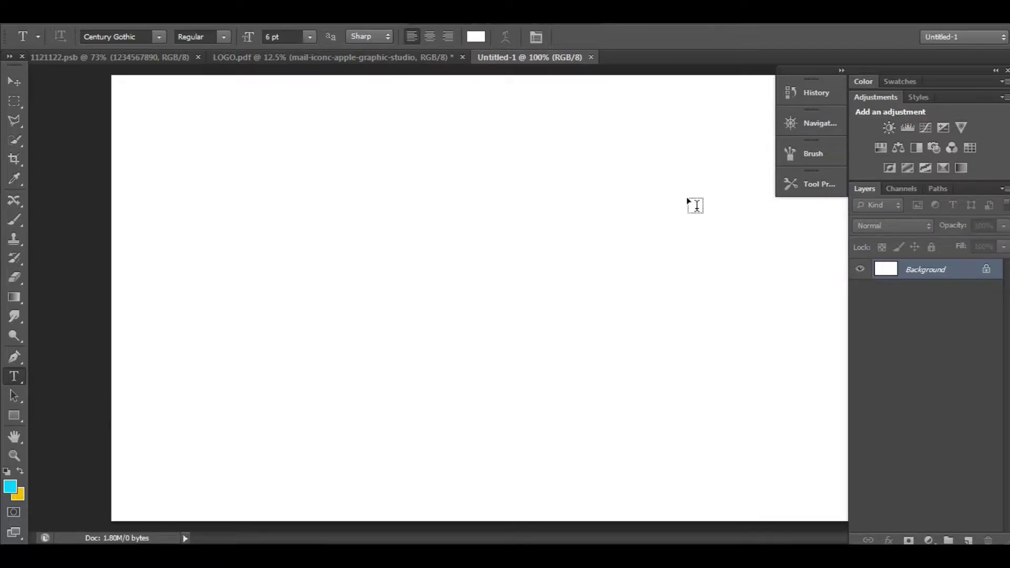
Step: Add a Solid Color fill layer set to black (000000) covering the canvas
scroll(695, 205, down, 3)
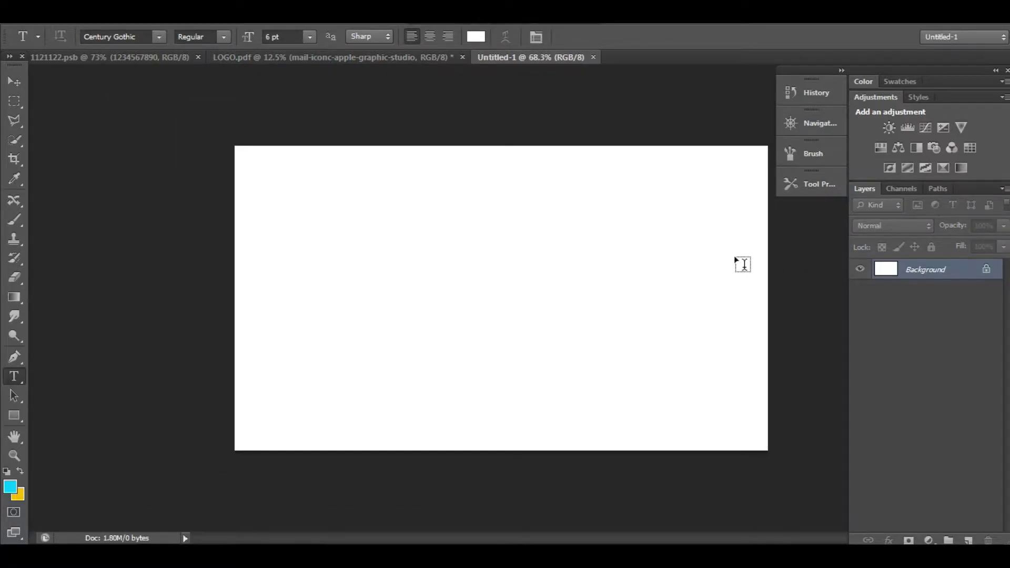
click(931, 535)
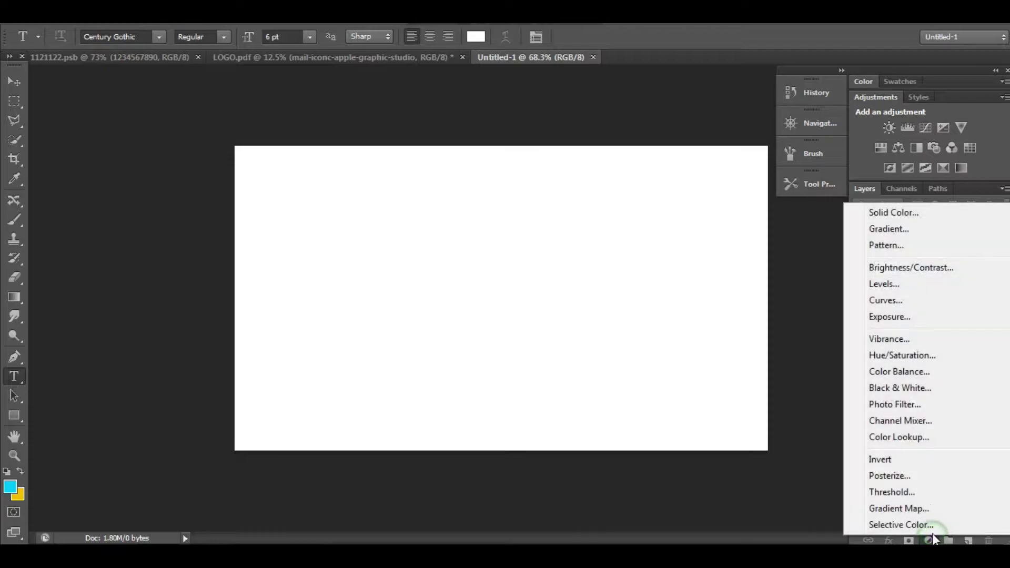
click(919, 214)
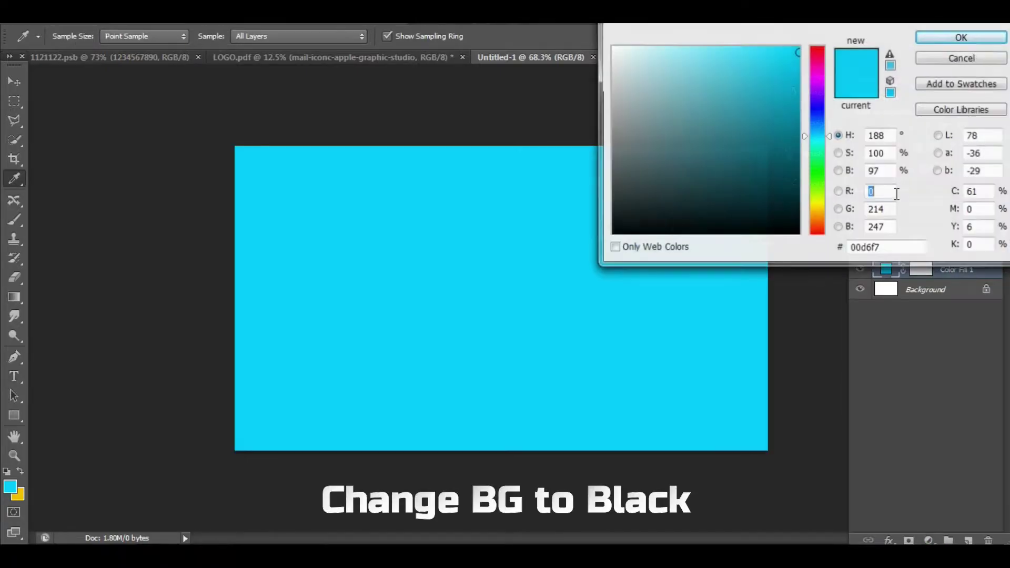
click(761, 241)
drag(761, 241, 753, 238)
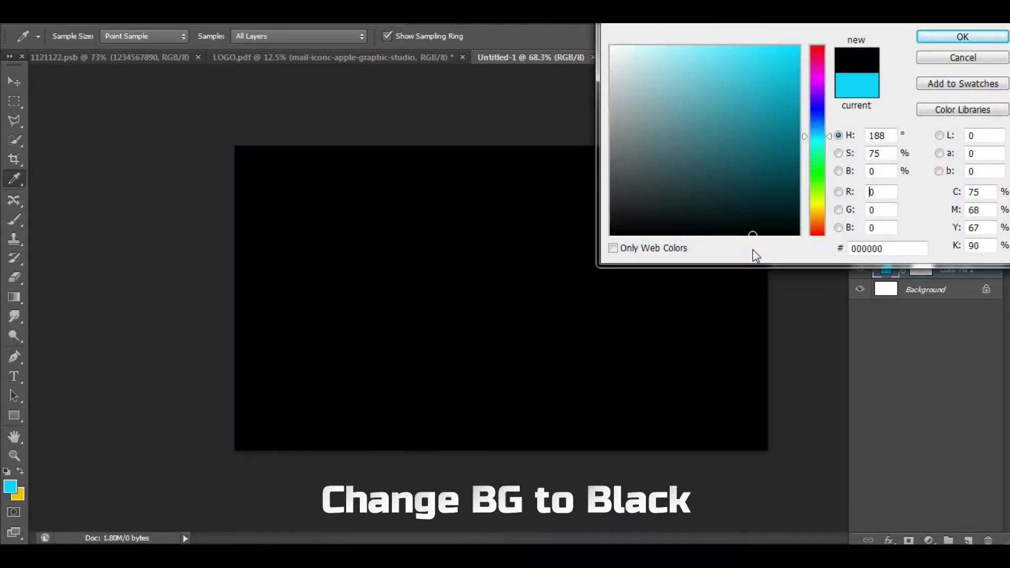
key(Return)
key(t)
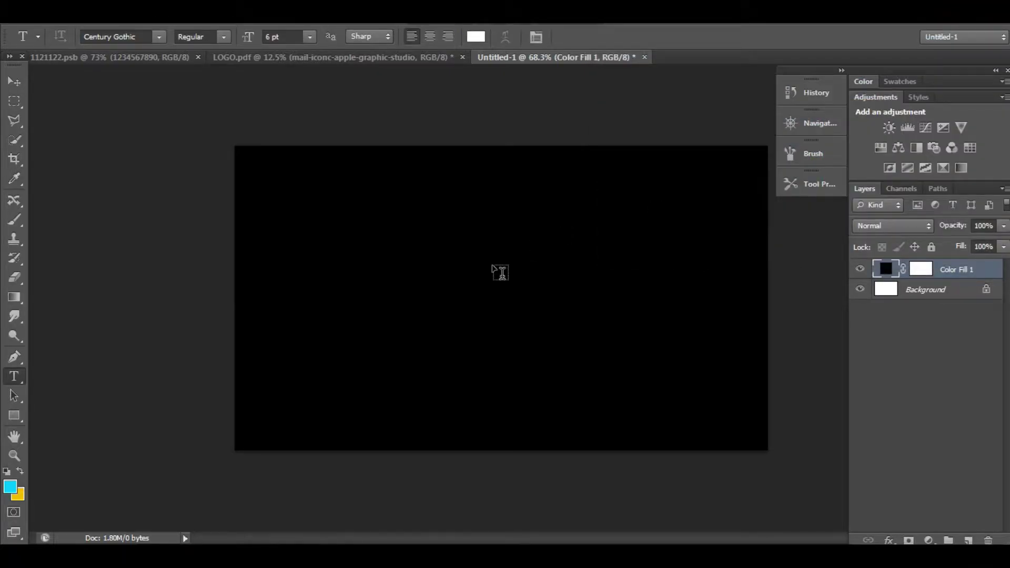
key(u)
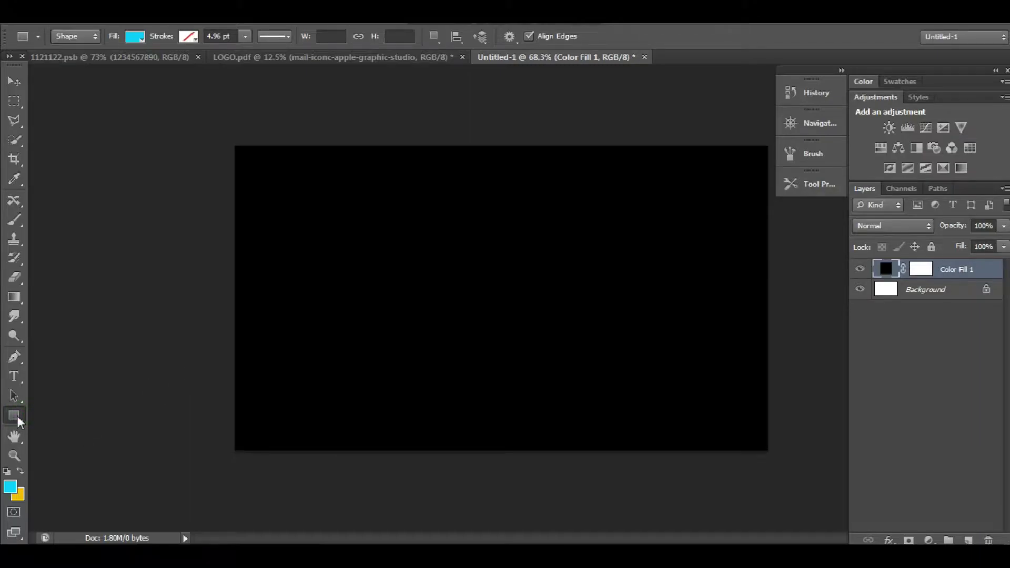
Step: Set the foreground to cyan and draw a full-width bar about 1083 × 61 px along the top
click(11, 488)
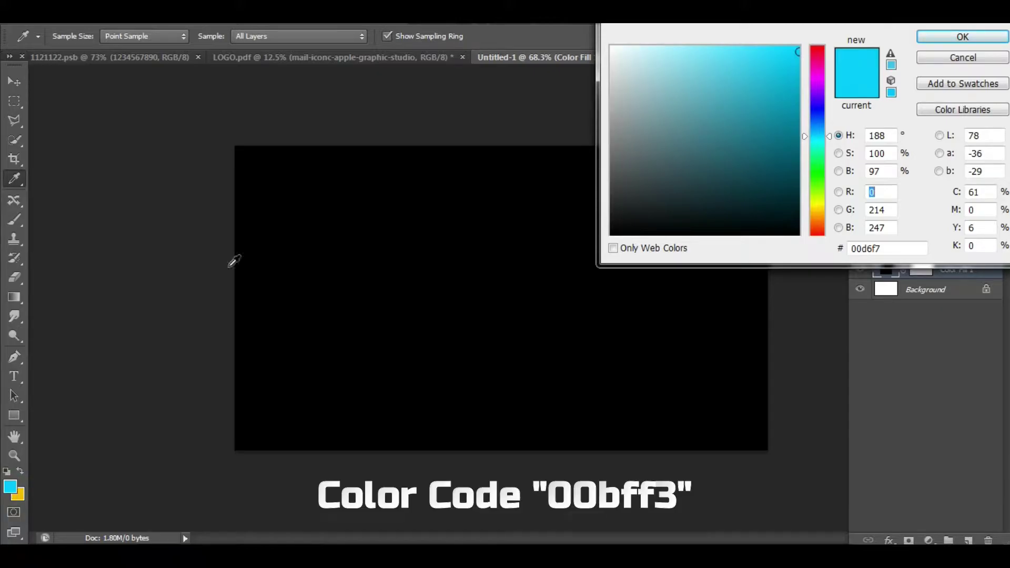
click(963, 36)
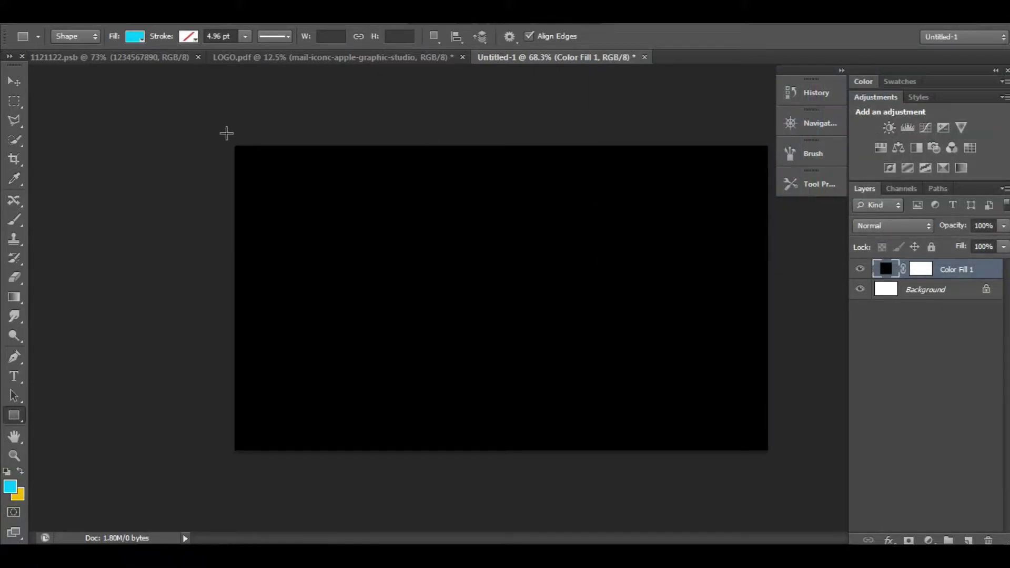
drag(224, 137, 780, 176)
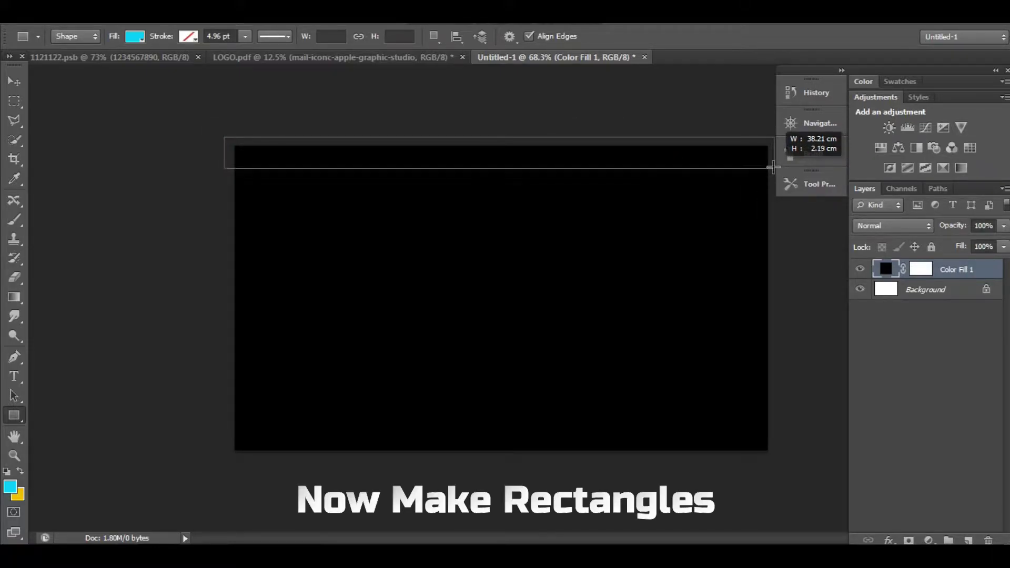
drag(780, 177, 773, 168)
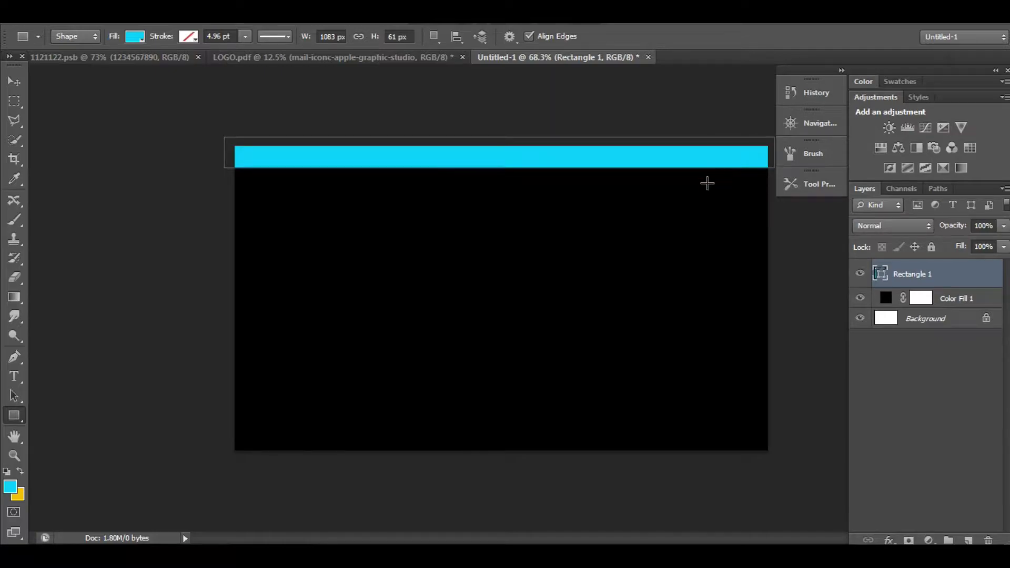
Step: Duplicate the top cyan bar, move the copy flush to the bottom edge, then show LOGO.pdf
key(v)
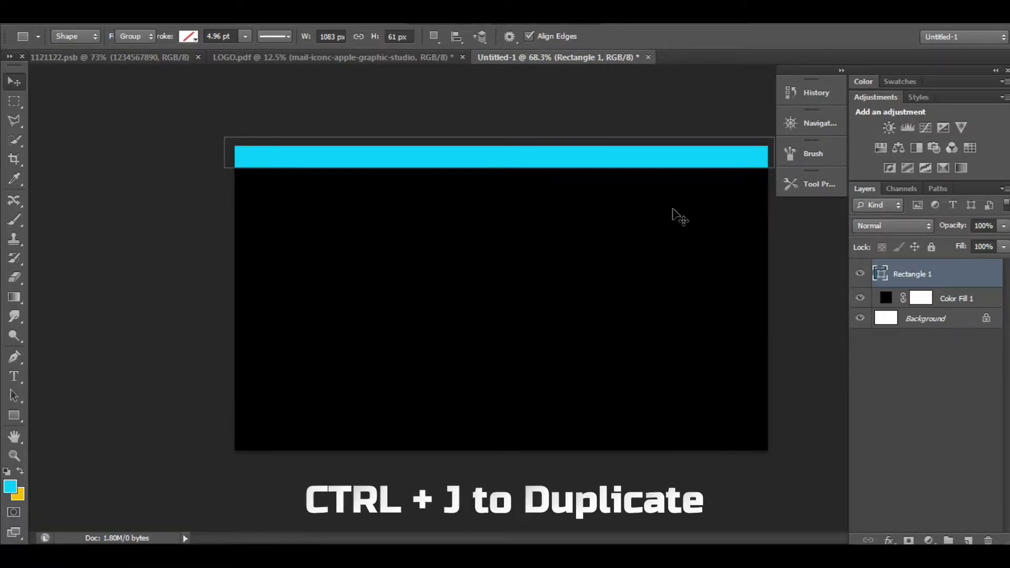
key(ctrl+j)
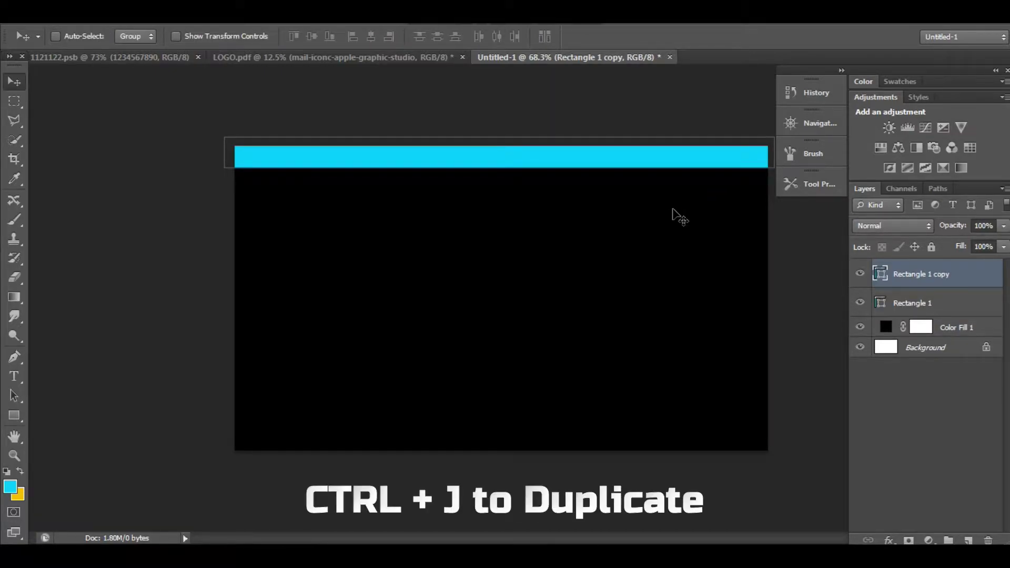
drag(657, 184, 664, 477)
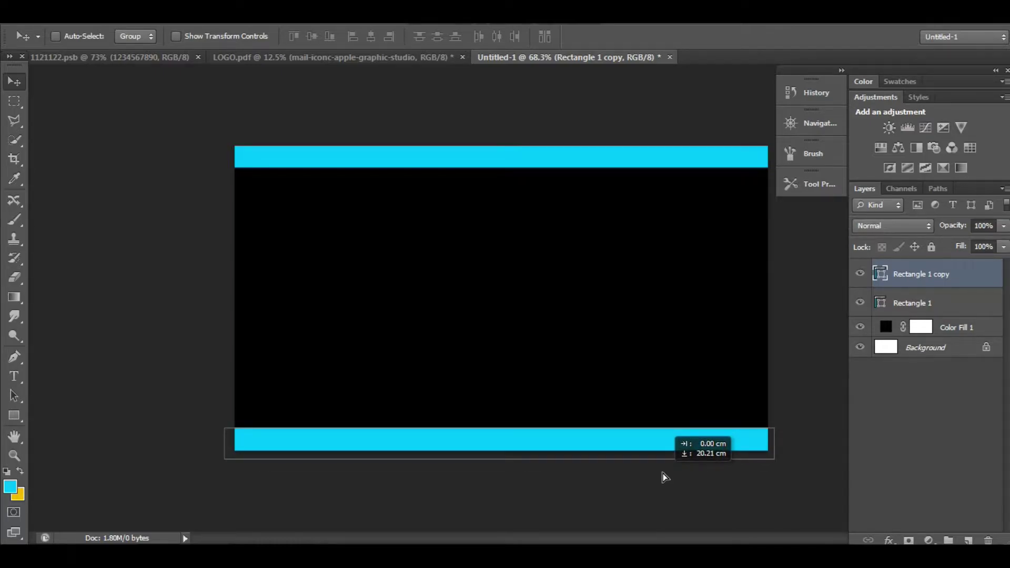
drag(663, 473, 662, 472)
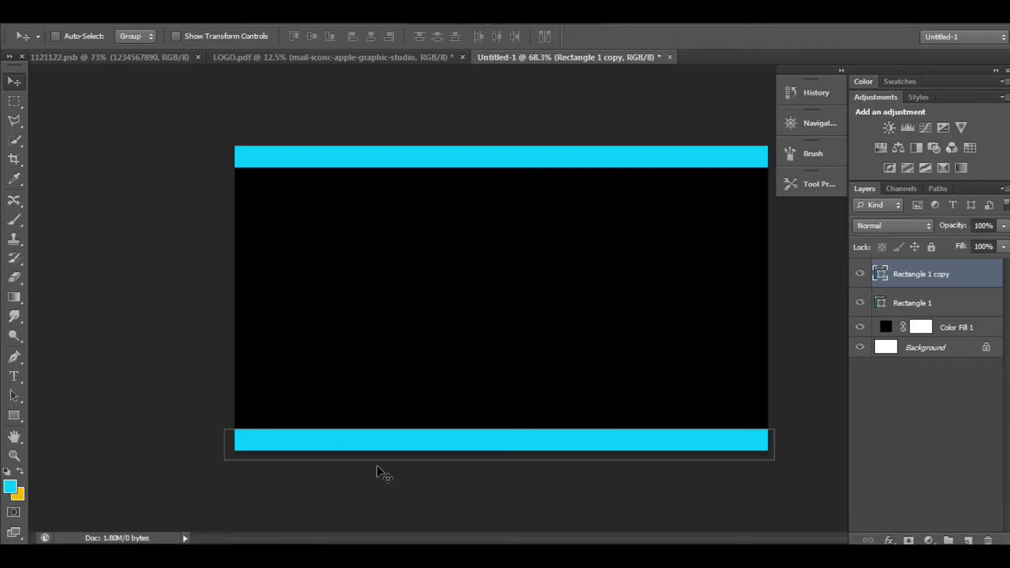
click(361, 59)
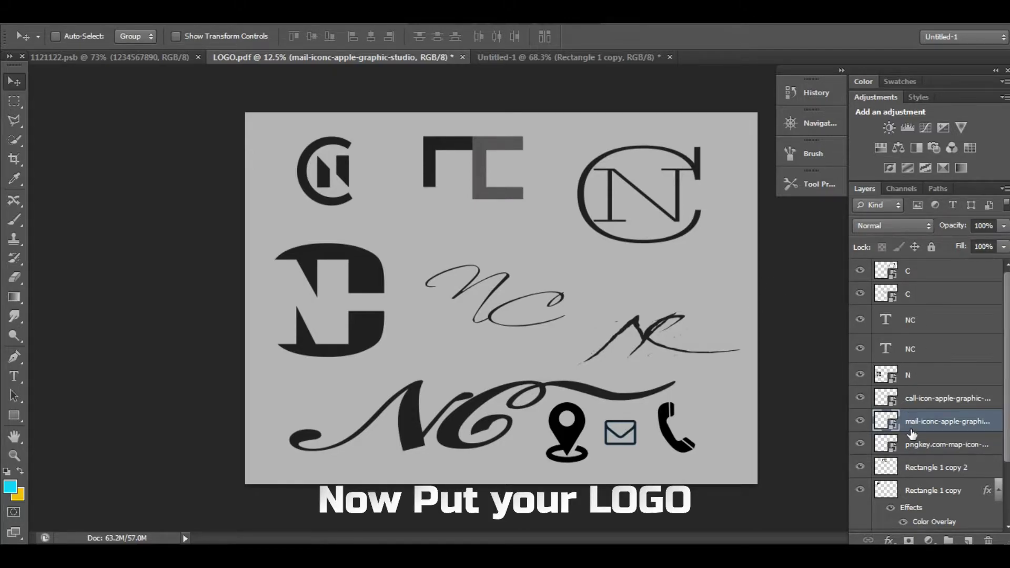
Step: Copy the NC logo layer from LOGO.pdf into the card, scaled to about 32% on the left
click(895, 465)
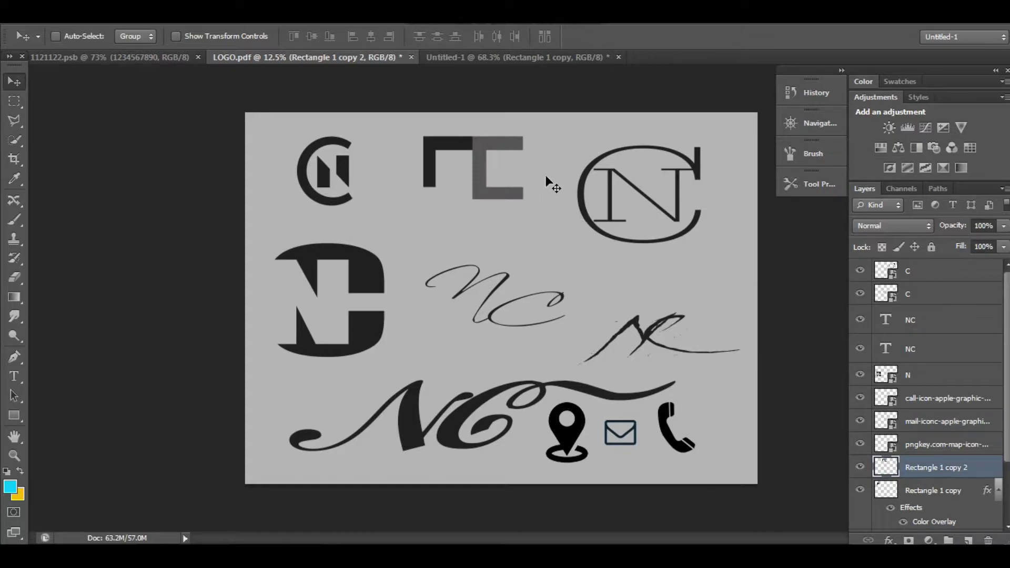
mouse_move(545, 175)
mouse_down()
mouse_move(482, 115)
mouse_move(446, 238)
mouse_up()
key(ctrl+minus)
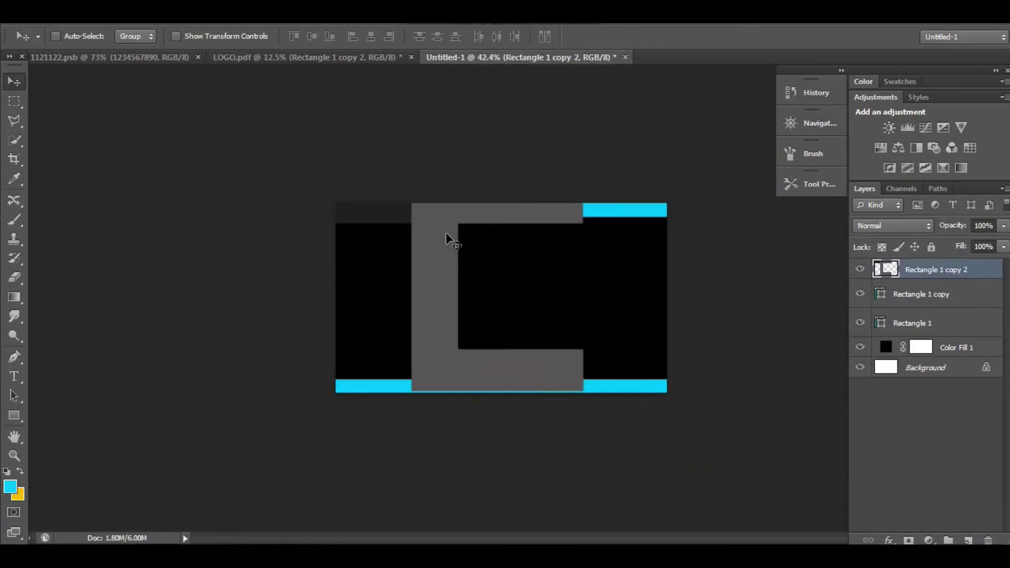
key(ctrl+minus)
key(ctrl+t)
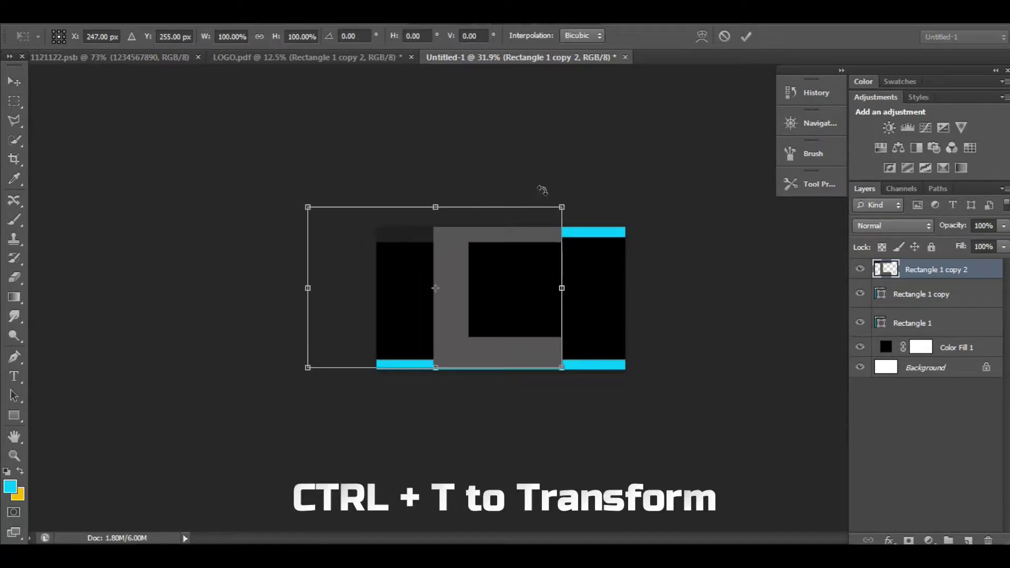
mouse_move(562, 207)
mouse_down()
mouse_move(389, 318)
mouse_move(462, 291)
mouse_up()
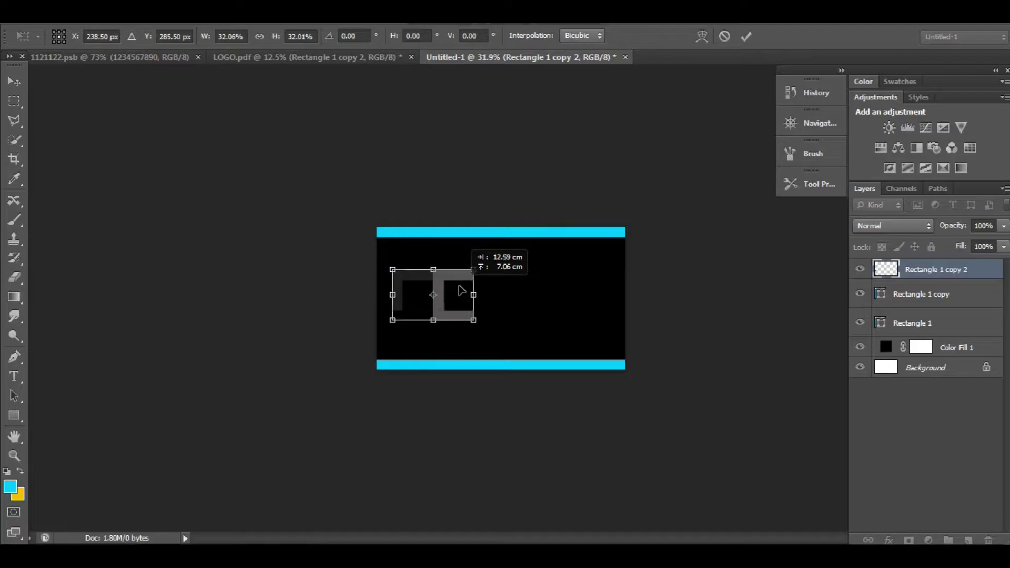
scroll(462, 291, up, 2)
scroll(448, 289, up, 3)
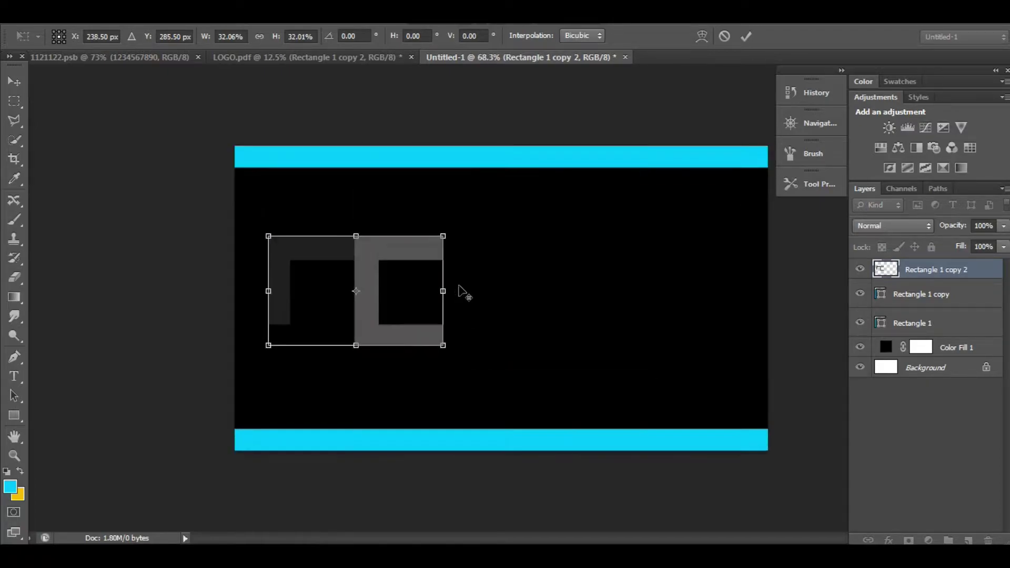
scroll(424, 286, up, 1)
key(Return)
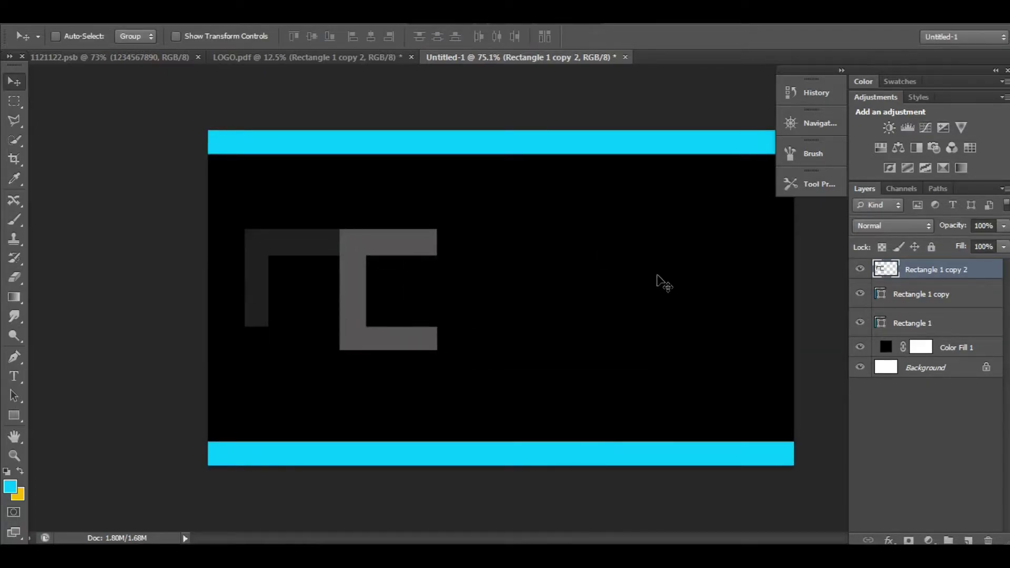
Step: Give the logo a Color Overlay using cyan sampled from the bottom bar
click(890, 540)
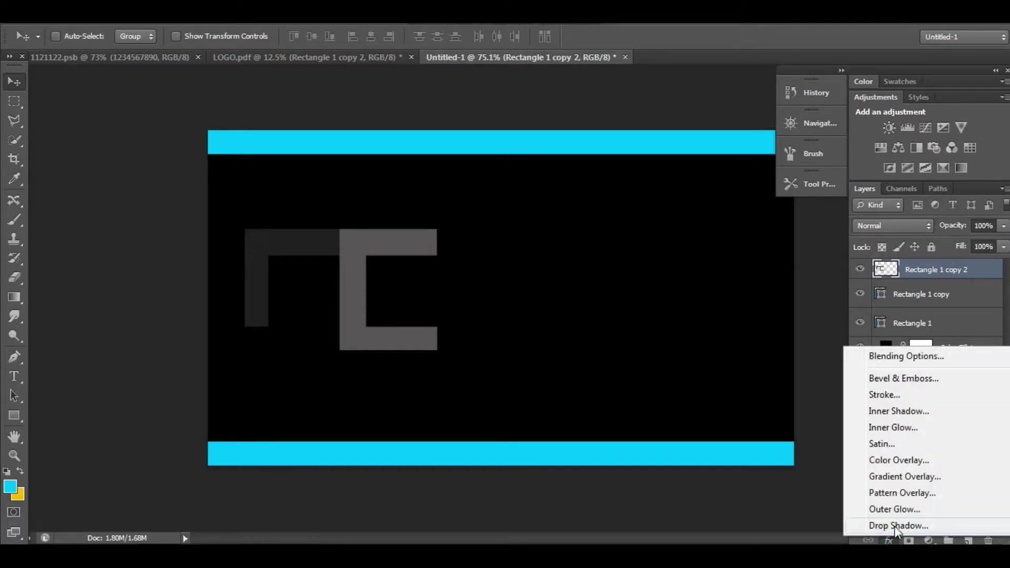
click(895, 461)
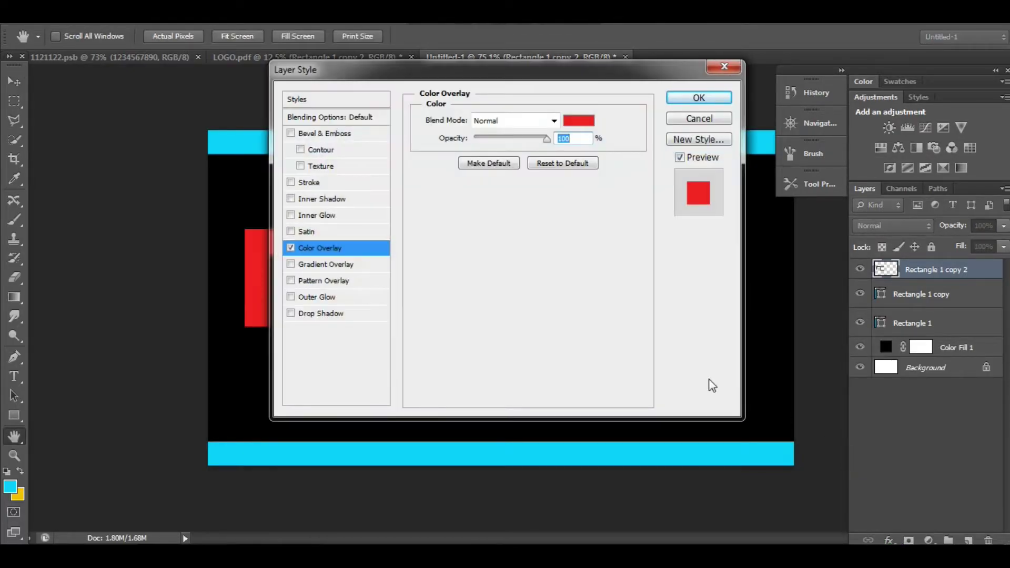
click(580, 125)
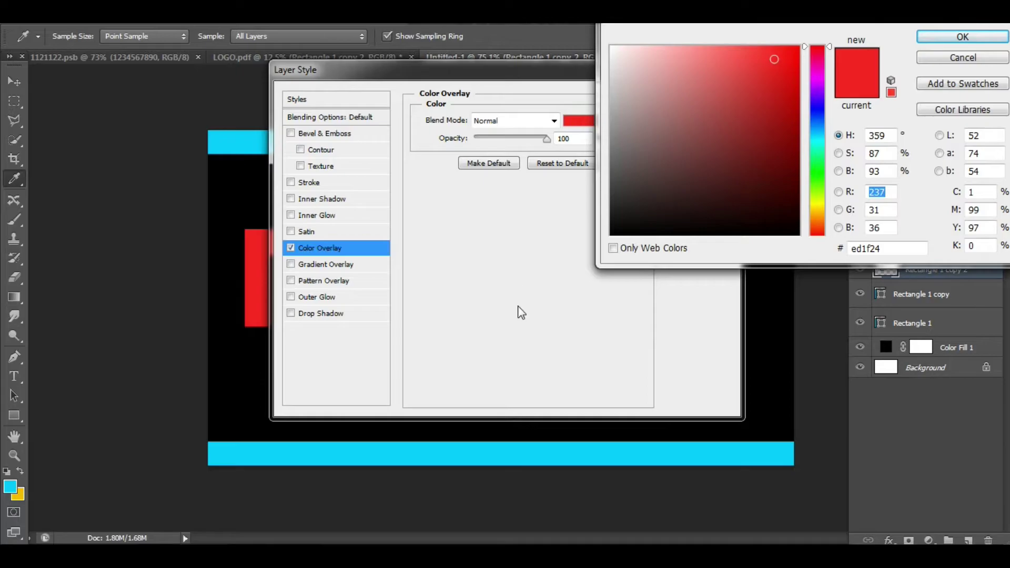
click(508, 446)
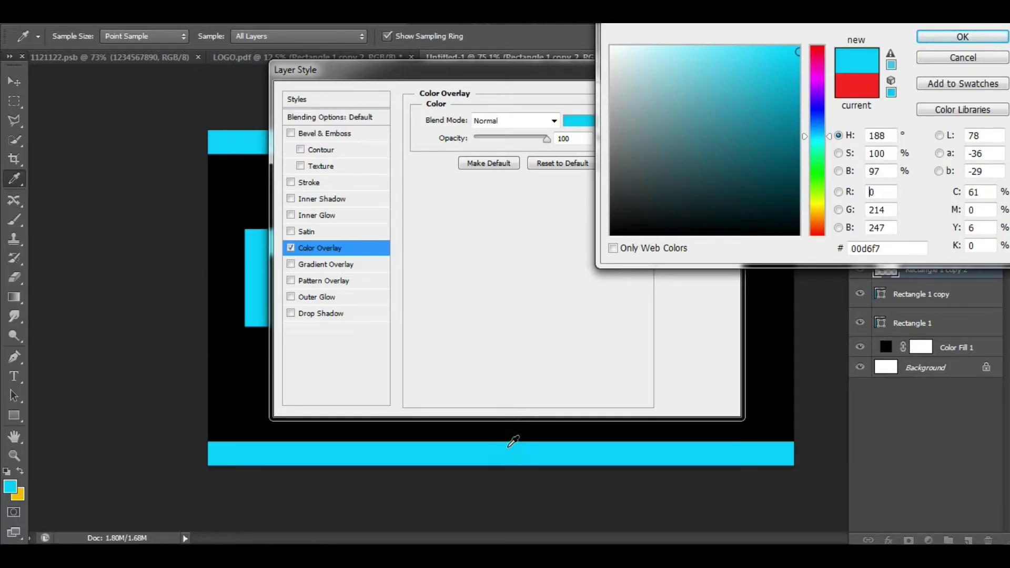
key(Return)
key(Return)
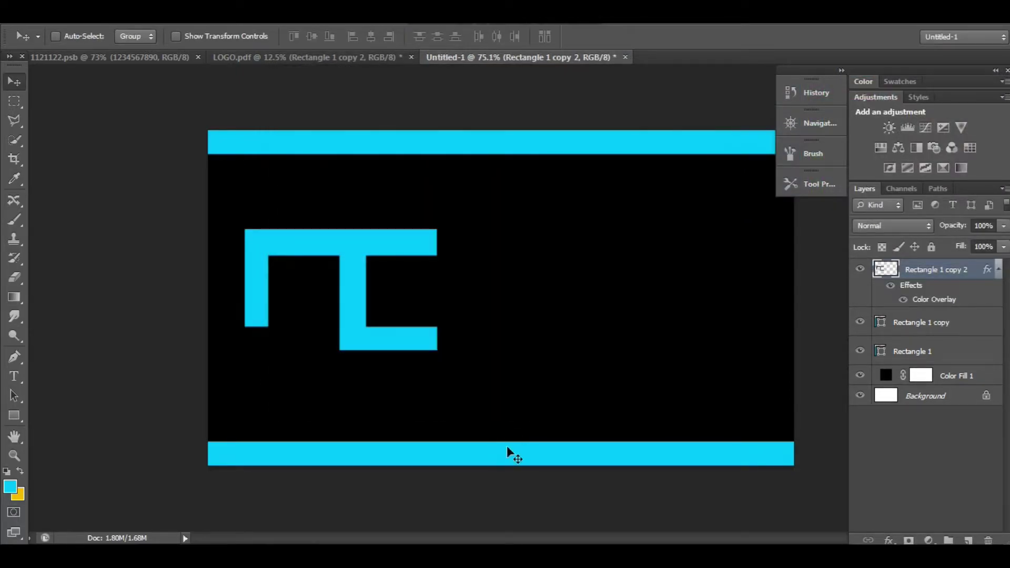
scroll(511, 452, down, 1)
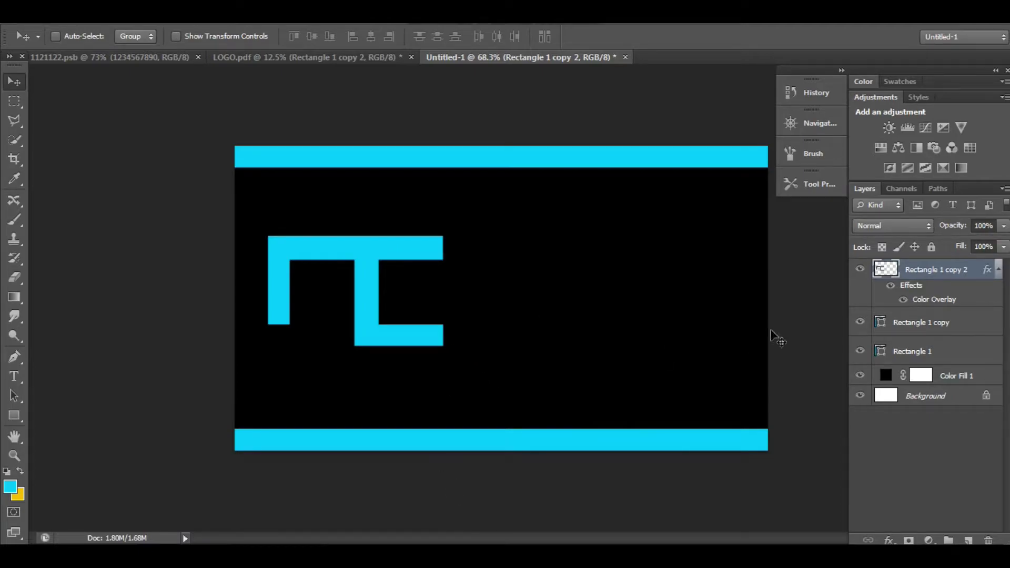
Step: Draw a cyan rectangle over the logo area, rotate it about 40°, and set 30% opacity
key(u)
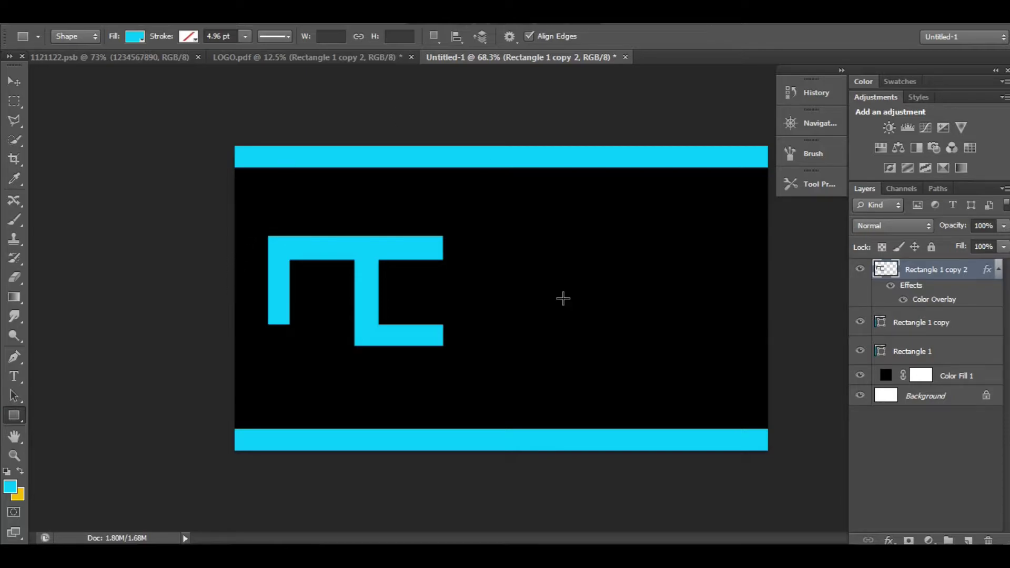
click(919, 325)
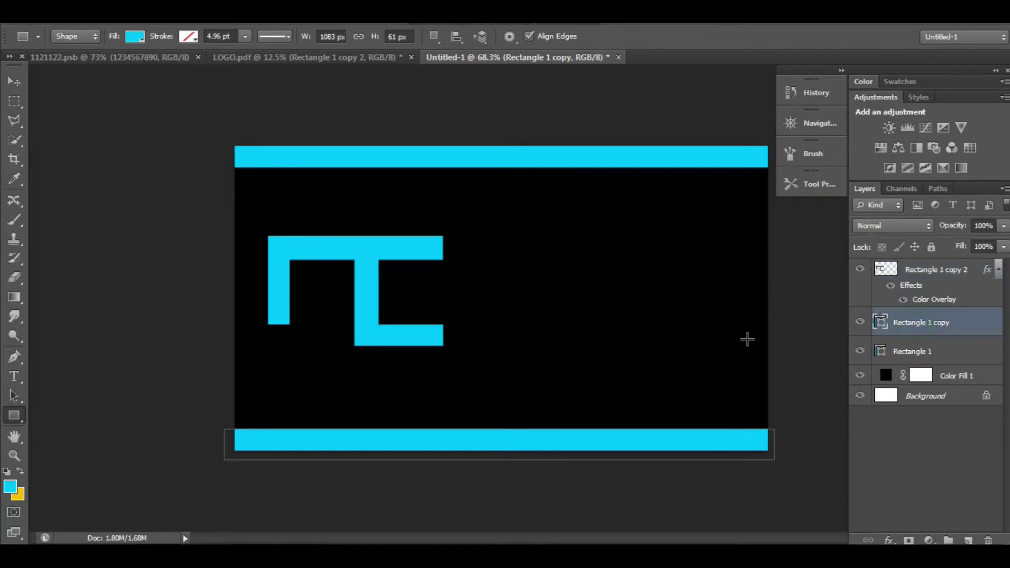
drag(253, 204, 524, 367)
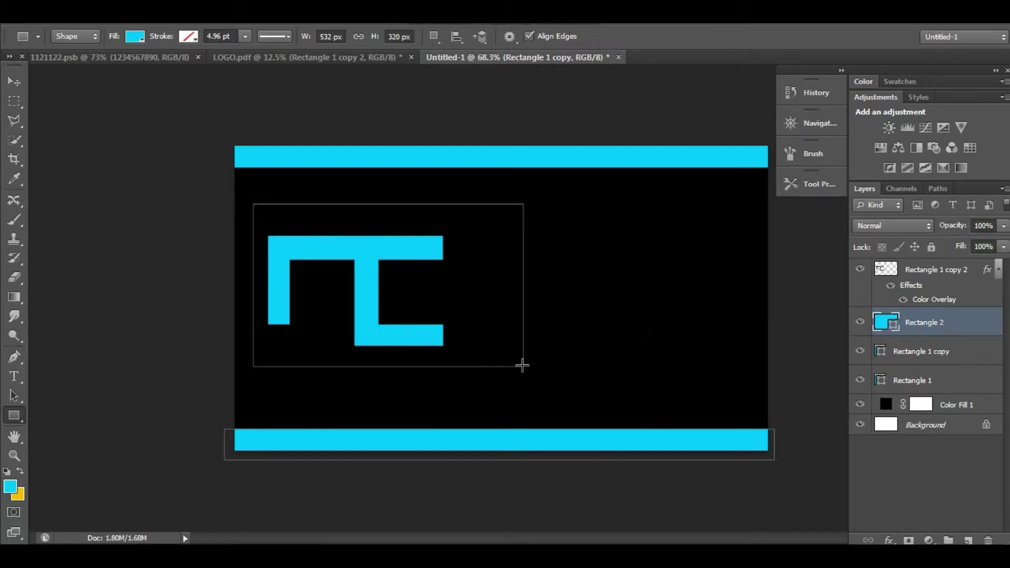
key(ctrl+t)
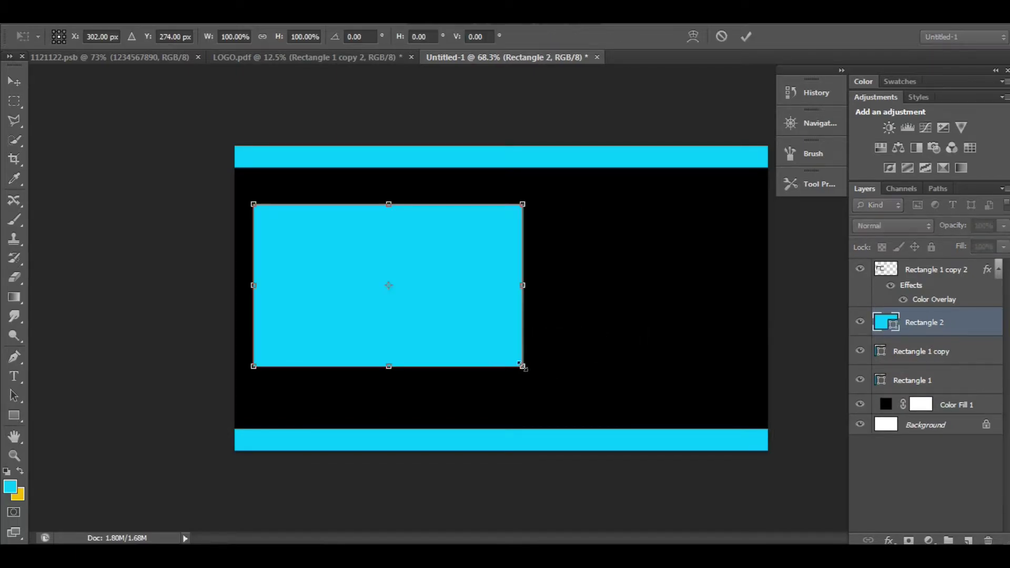
drag(504, 183, 448, 123)
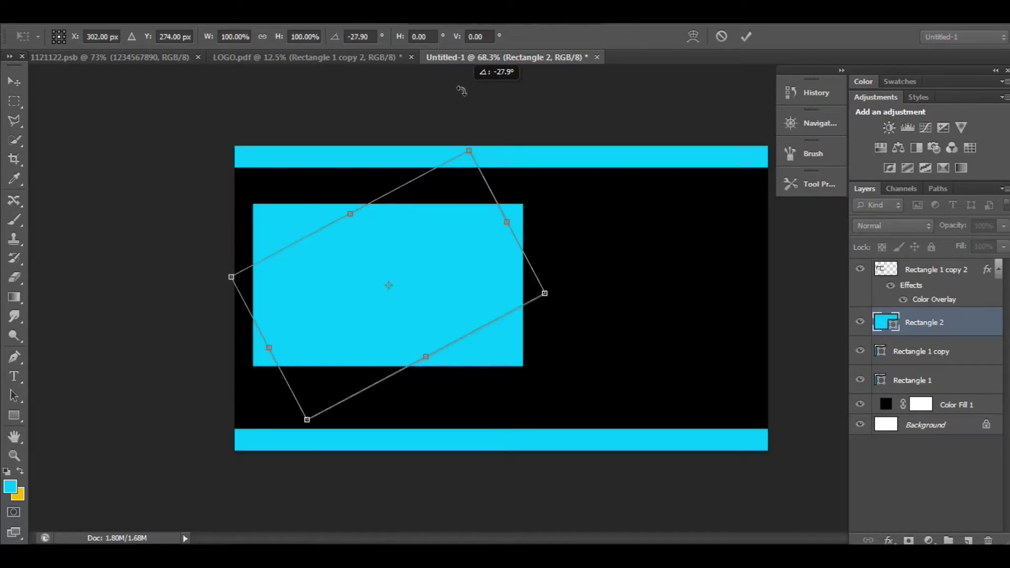
drag(458, 211, 507, 226)
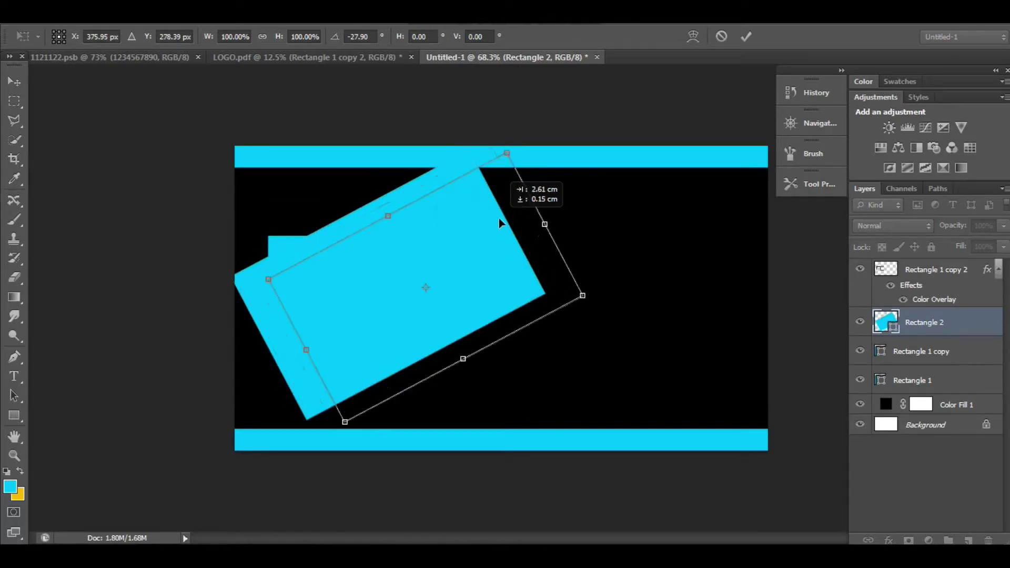
drag(417, 142, 380, 149)
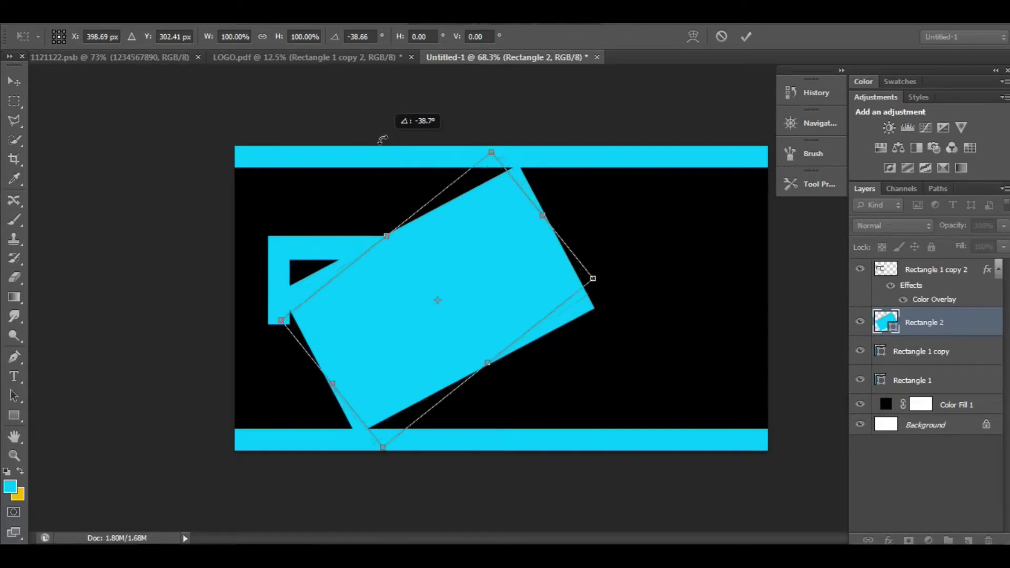
mouse_move(489, 294)
mouse_down()
mouse_move(496, 300)
mouse_move(521, 244)
mouse_up()
key(Return)
click(1005, 225)
drag(972, 238, 951, 245)
click(950, 320)
Step: Duplicate the translucent rectangle, shift the copy up-left, and fade it to 16% opacity
key(ctrl+j)
key(v)
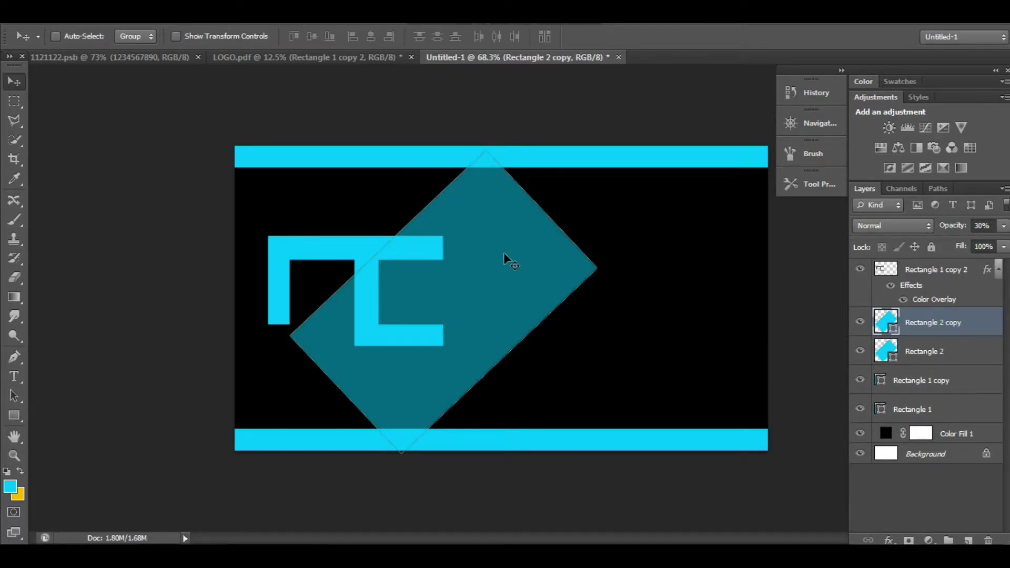
mouse_move(504, 254)
mouse_down()
mouse_move(440, 240)
mouse_move(453, 231)
mouse_move(444, 226)
mouse_move(422, 232)
mouse_move(435, 201)
mouse_move(425, 214)
mouse_up()
click(1003, 226)
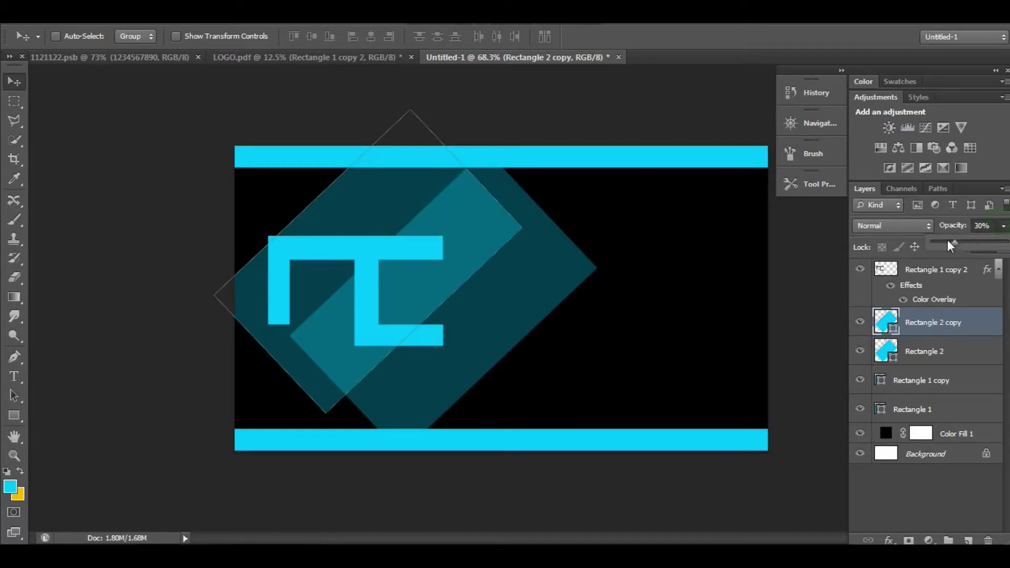
drag(948, 242, 944, 242)
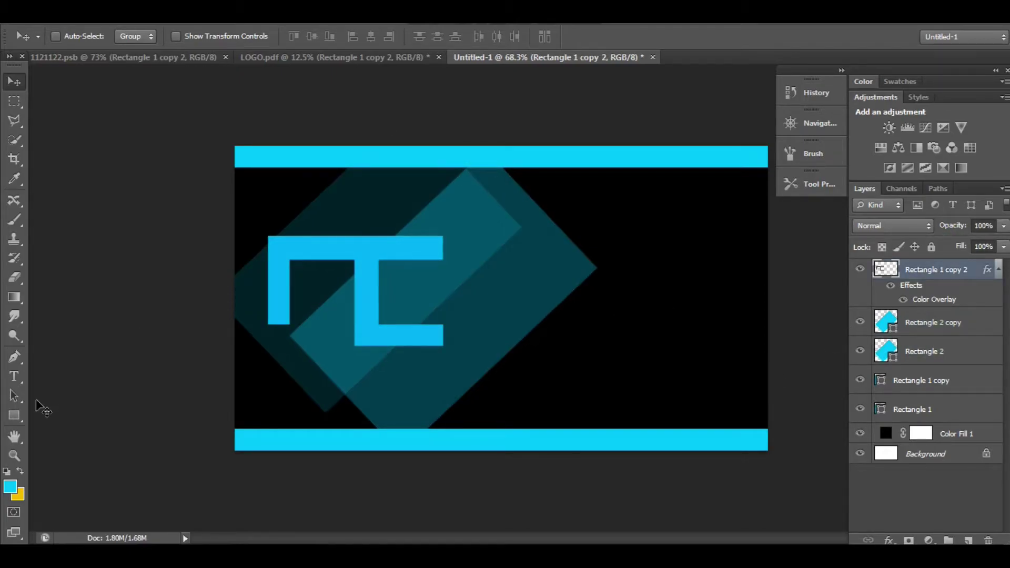
Step: Draw a 305 × 71 px cyan bar at the right edge, duplicate it, and nudge Rectangle 3 down
click(14, 415)
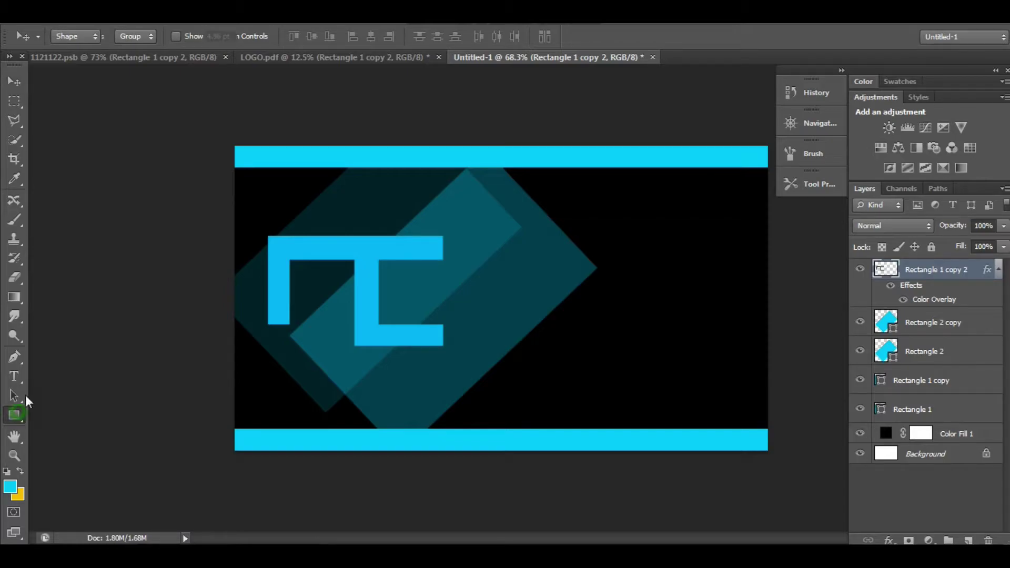
click(357, 239)
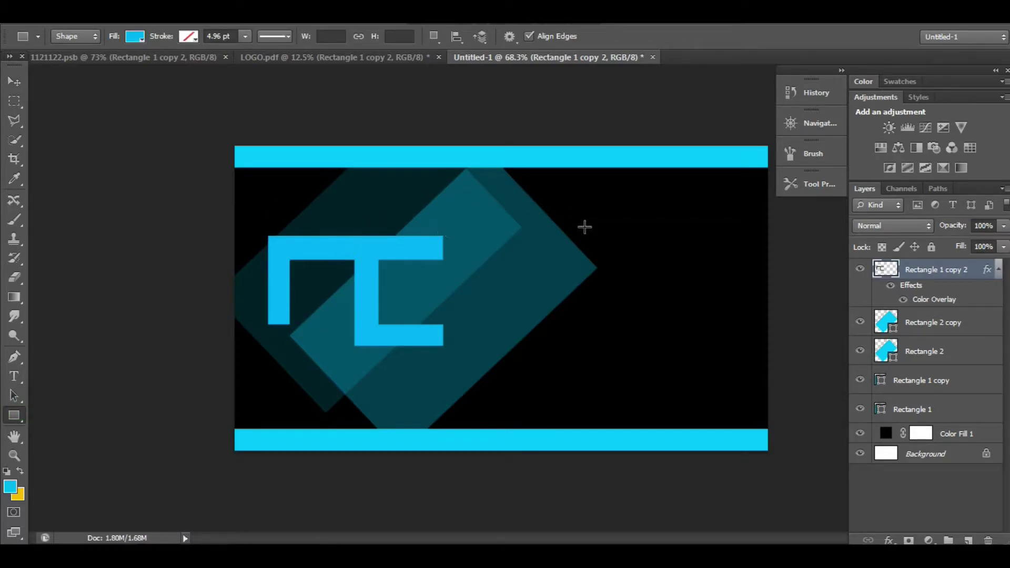
drag(614, 203, 768, 239)
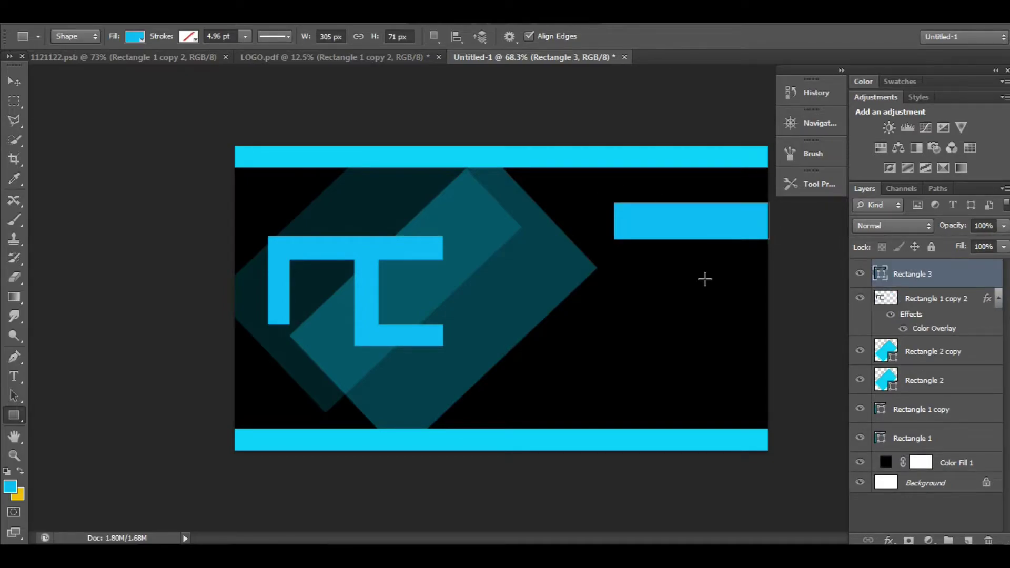
key(v)
key(ctrl+j)
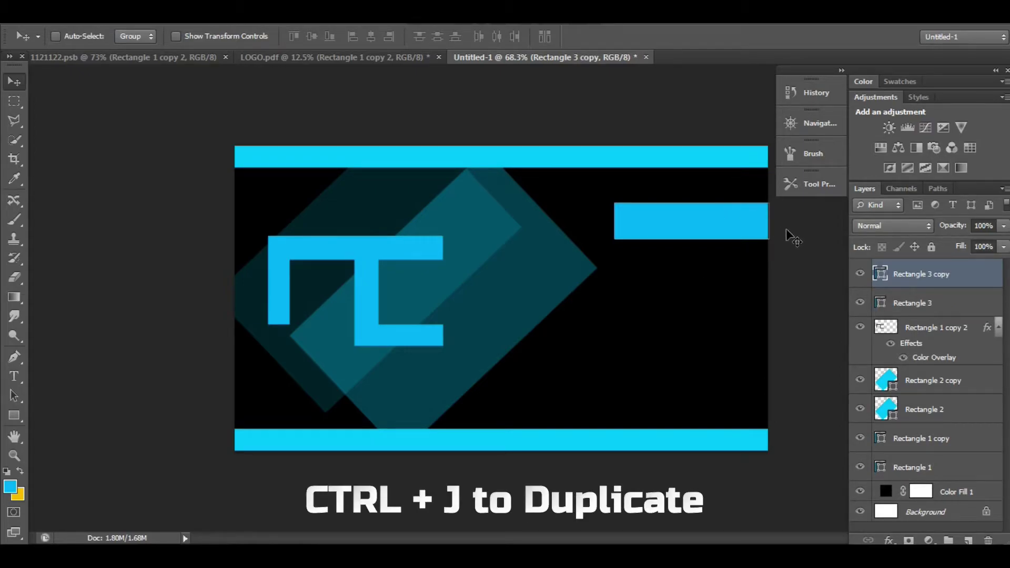
click(905, 305)
drag(715, 211, 716, 212)
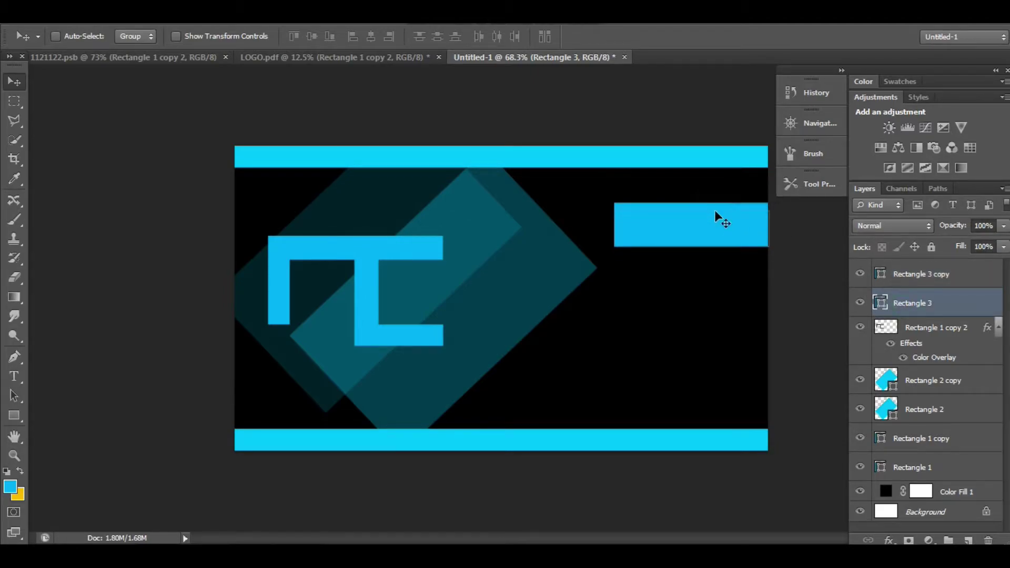
Step: Change the Rectangle 3 bar's fill to a darker shade of cyan
double_click(880, 304)
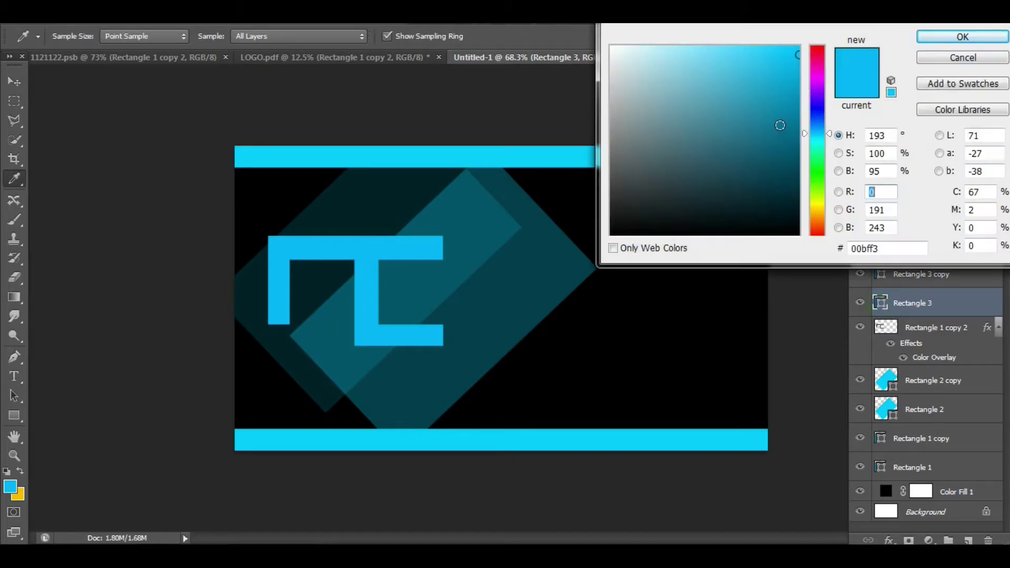
click(804, 81)
key(ctrl+z)
click(799, 75)
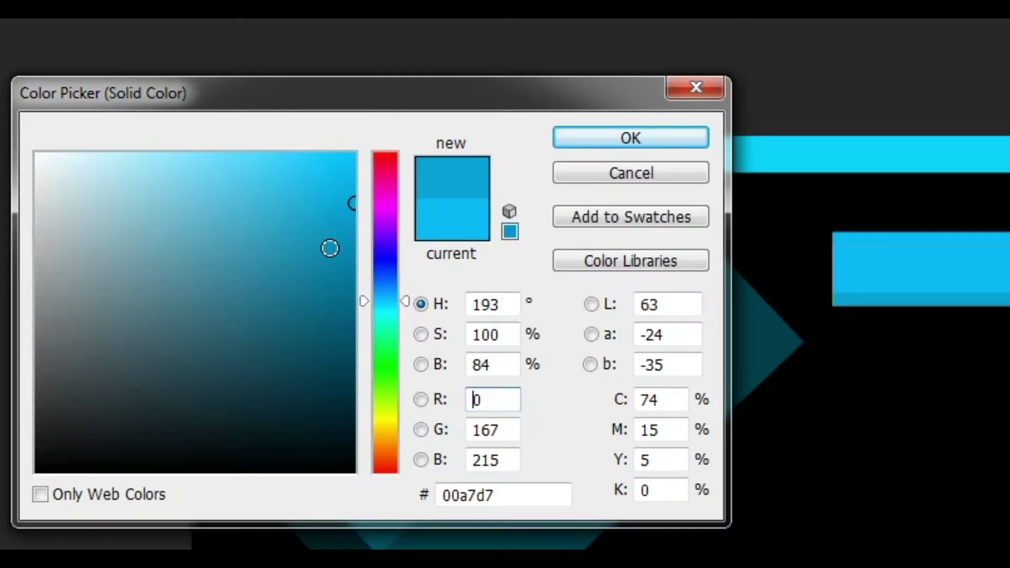
click(353, 233)
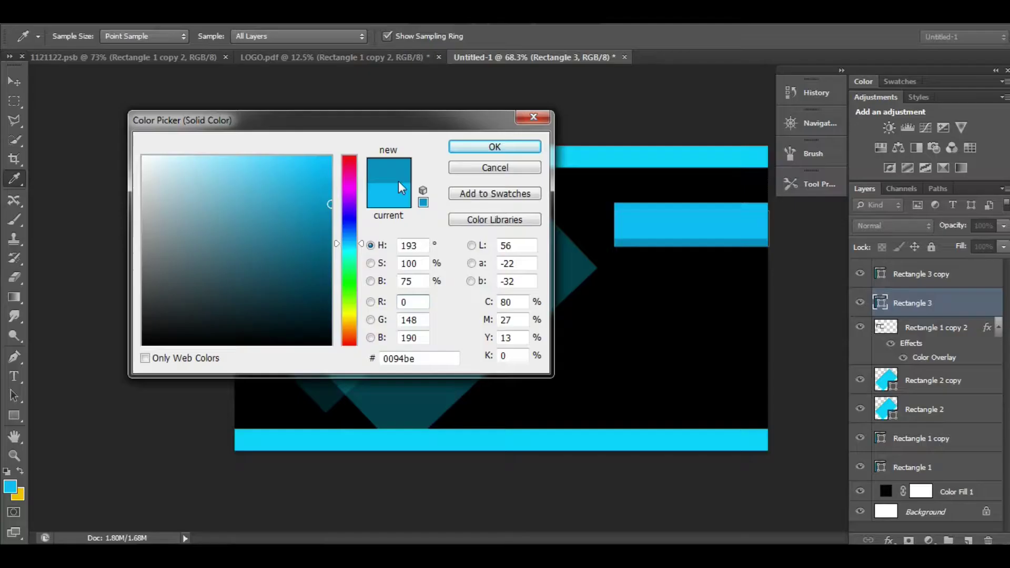
key(Return)
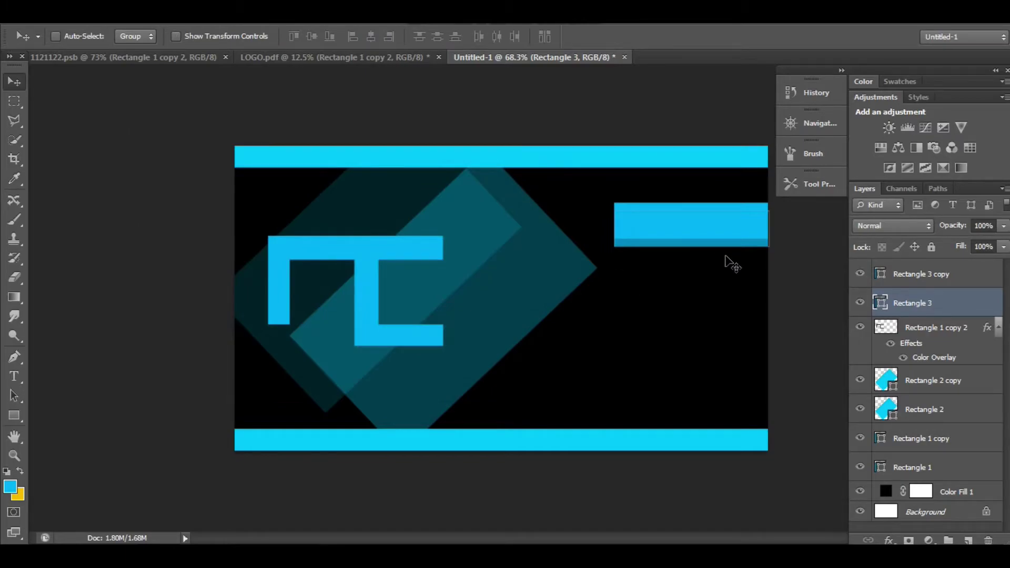
Step: Position the darker bar just below the light bar and select the Rectangle 3 copy layer
drag(726, 260, 728, 253)
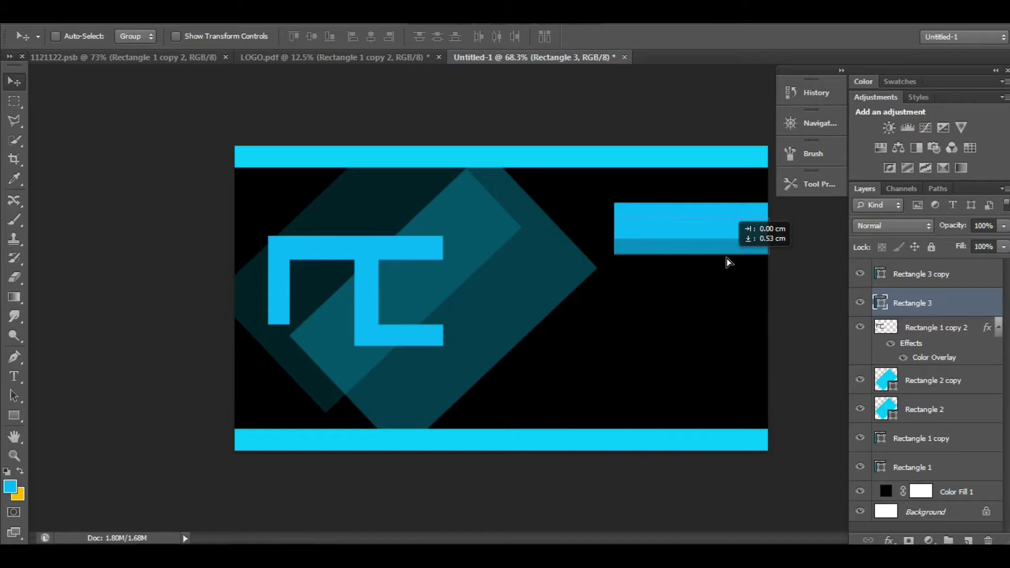
drag(727, 254, 728, 258)
scroll(740, 218, up, 1)
scroll(742, 205, up, 2)
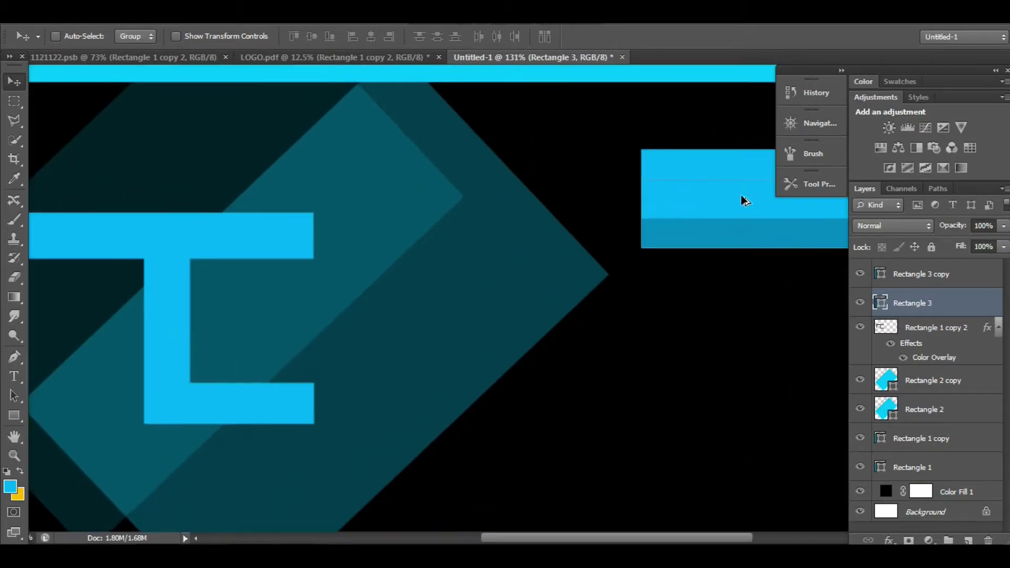
scroll(744, 200, up, 1)
drag(726, 218, 509, 226)
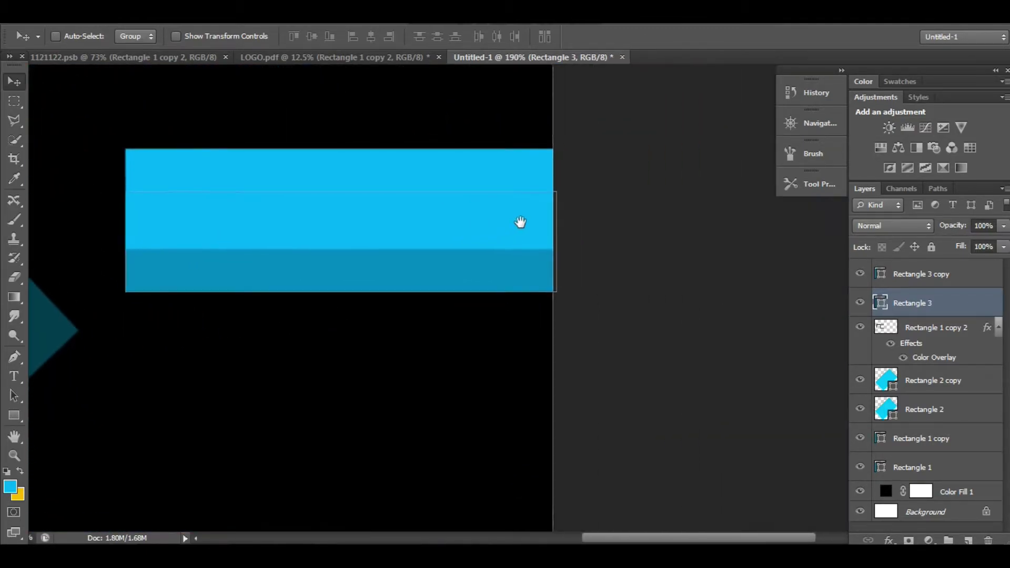
mouse_move(410, 263)
mouse_down()
mouse_move(586, 276)
mouse_move(585, 267)
mouse_up()
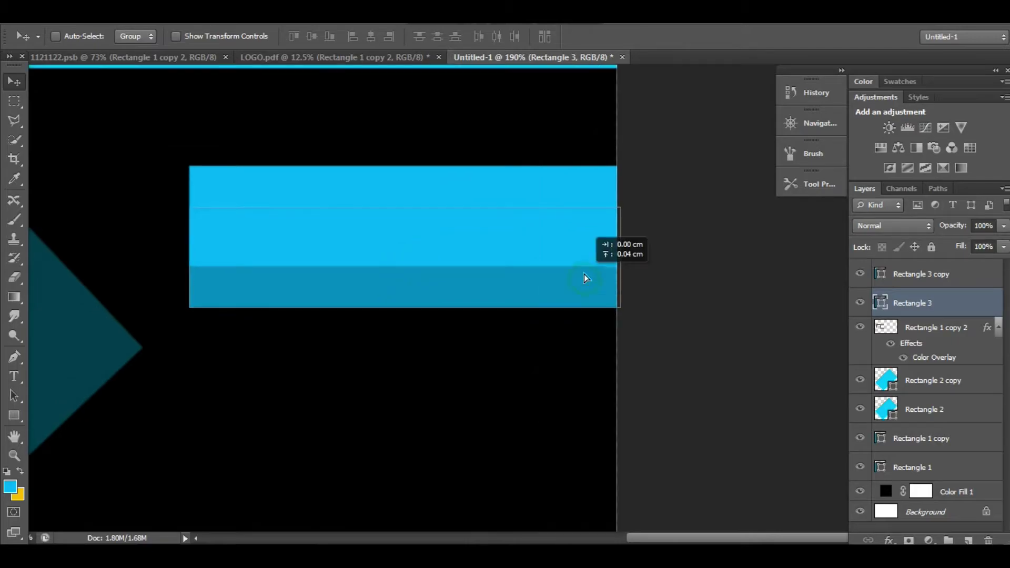
scroll(584, 267, down, 2)
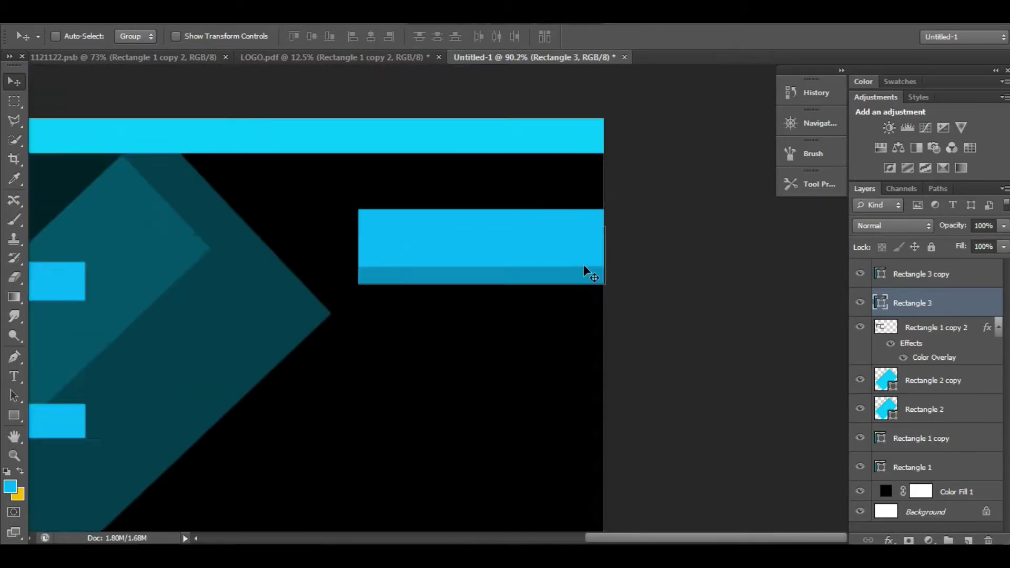
scroll(583, 264, down, 1)
scroll(583, 264, down, 1)
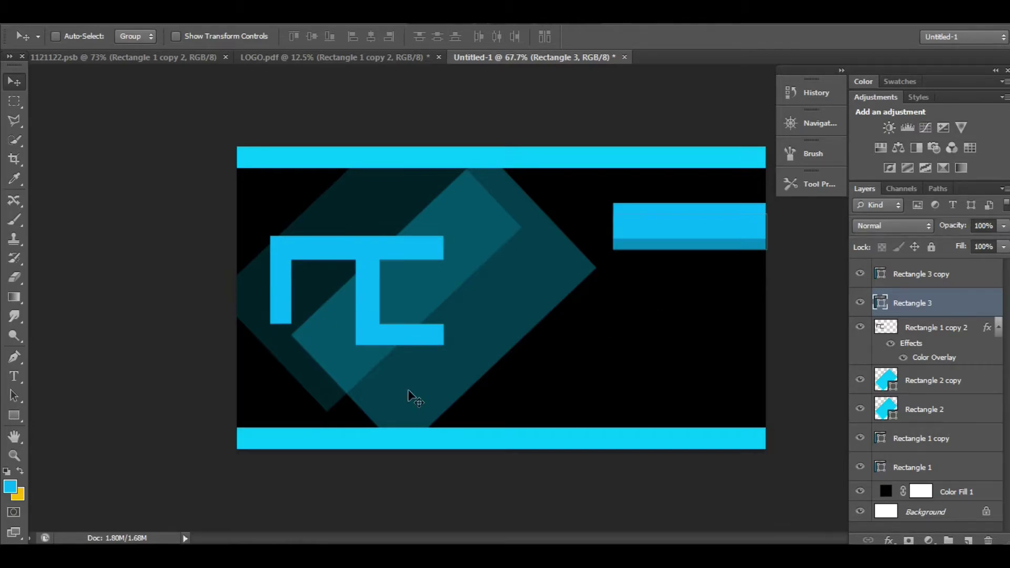
click(918, 275)
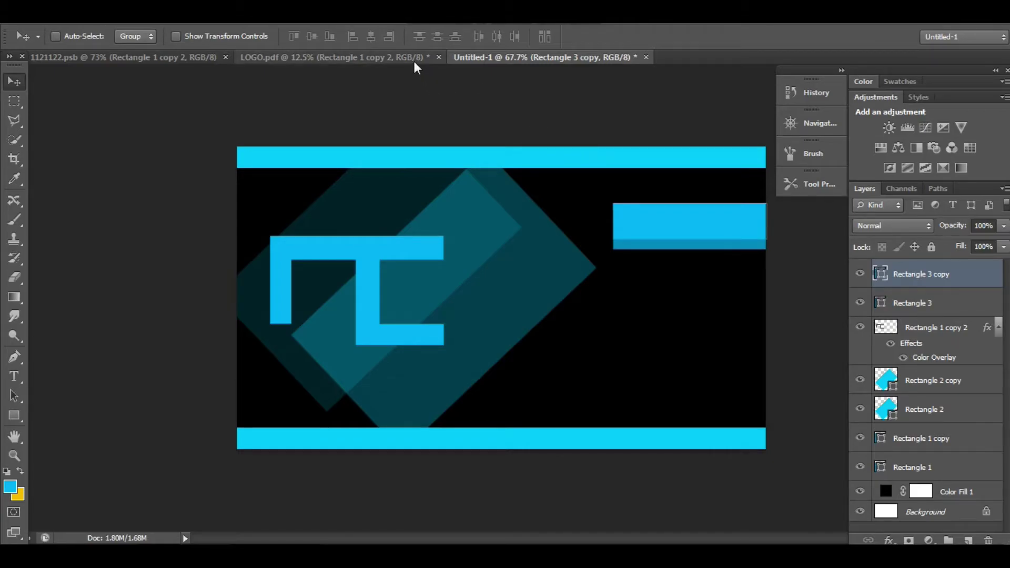
Step: Bring the phone icon layer from LOGO.pdf onto the card, shrunk and placed below the cyan bar
click(416, 61)
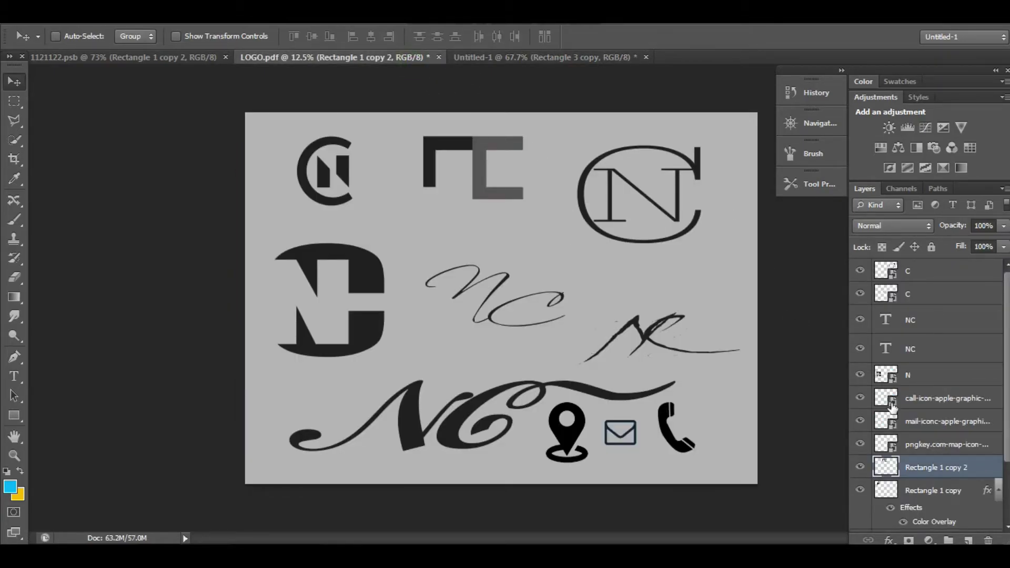
scroll(952, 432, down, 2)
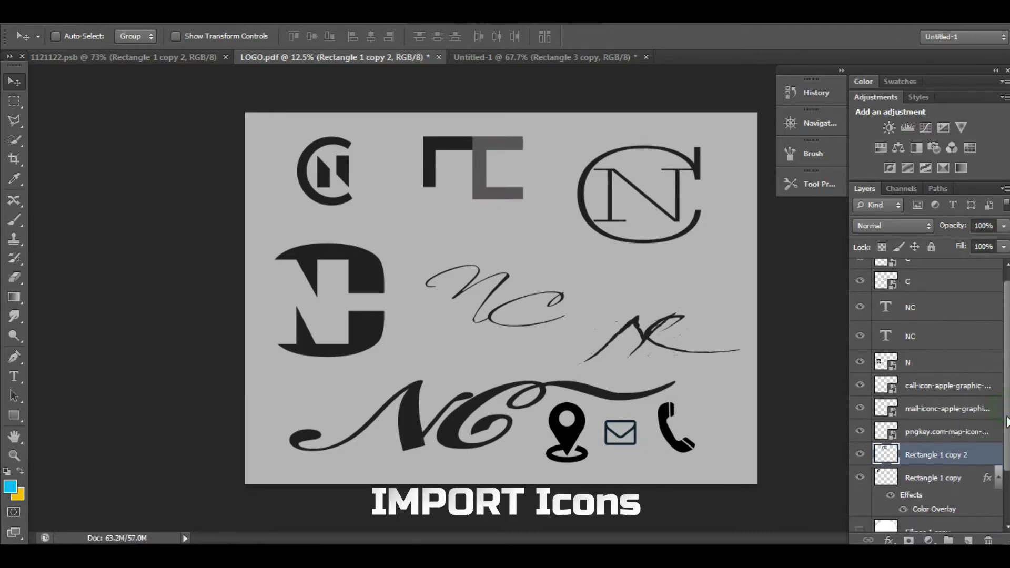
click(944, 431)
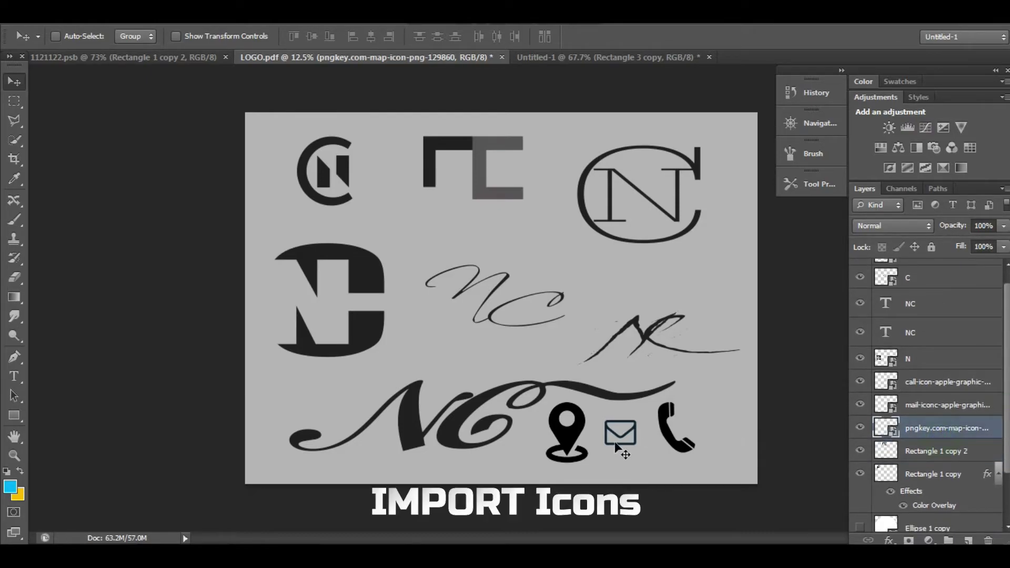
click(916, 382)
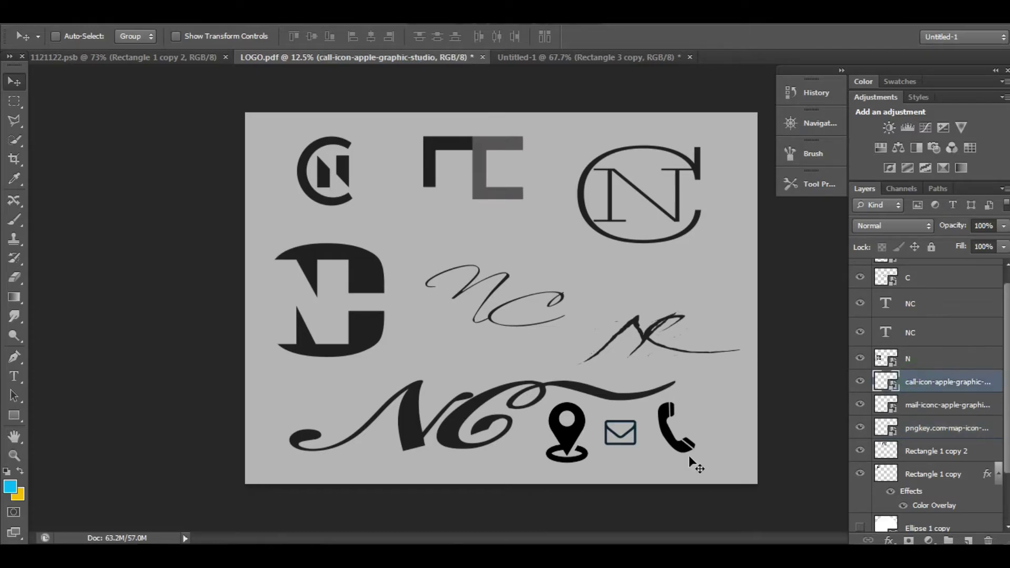
mouse_move(690, 456)
mouse_down()
mouse_move(612, 142)
mouse_move(564, 261)
mouse_up()
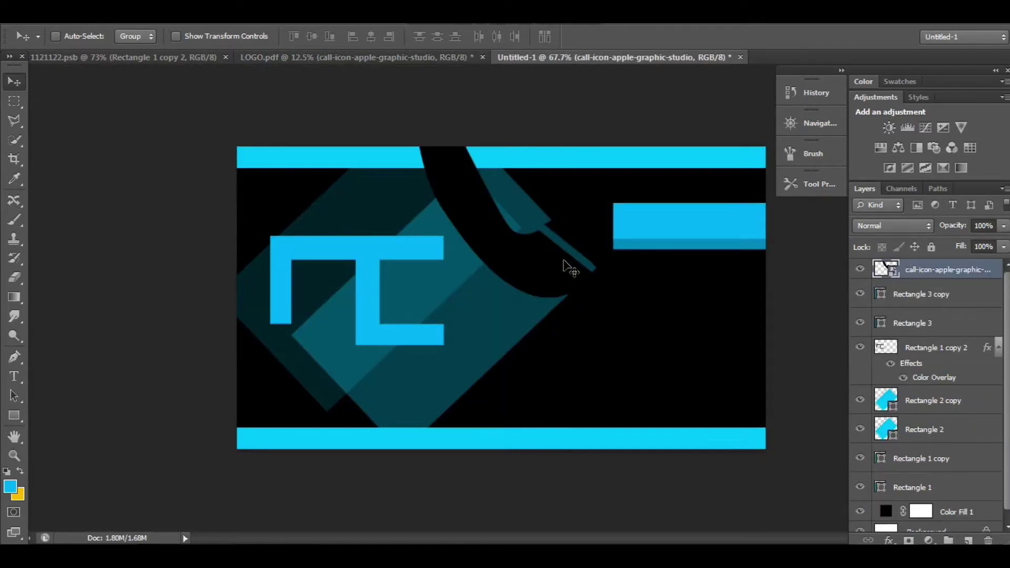
key(ctrl+t)
mouse_move(428, 53)
mouse_down()
mouse_move(519, 227)
mouse_move(579, 286)
mouse_up()
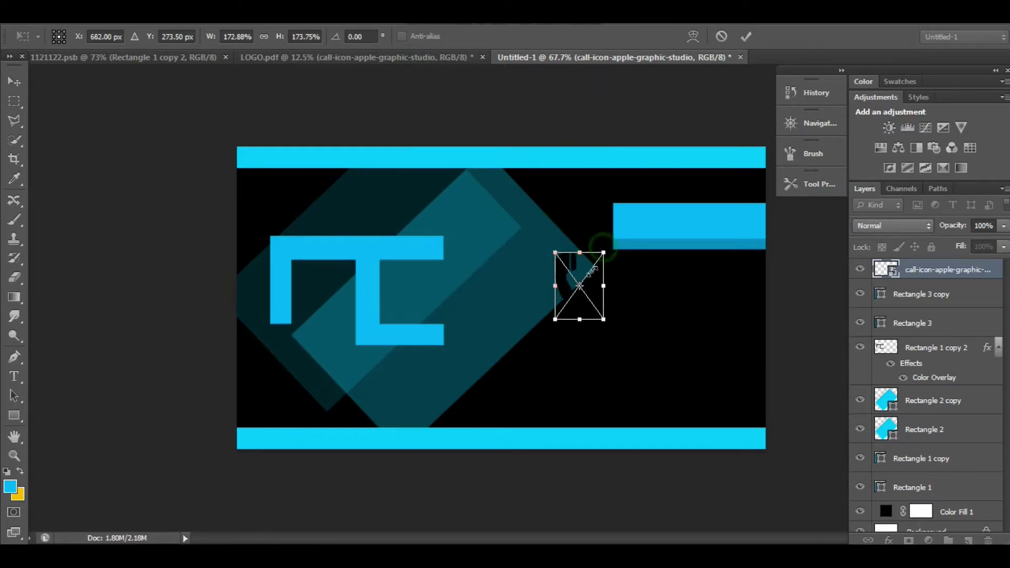
key(Return)
Step: Tint the phone icon with a Color Overlay sampled from the card's cyan bar
click(890, 540)
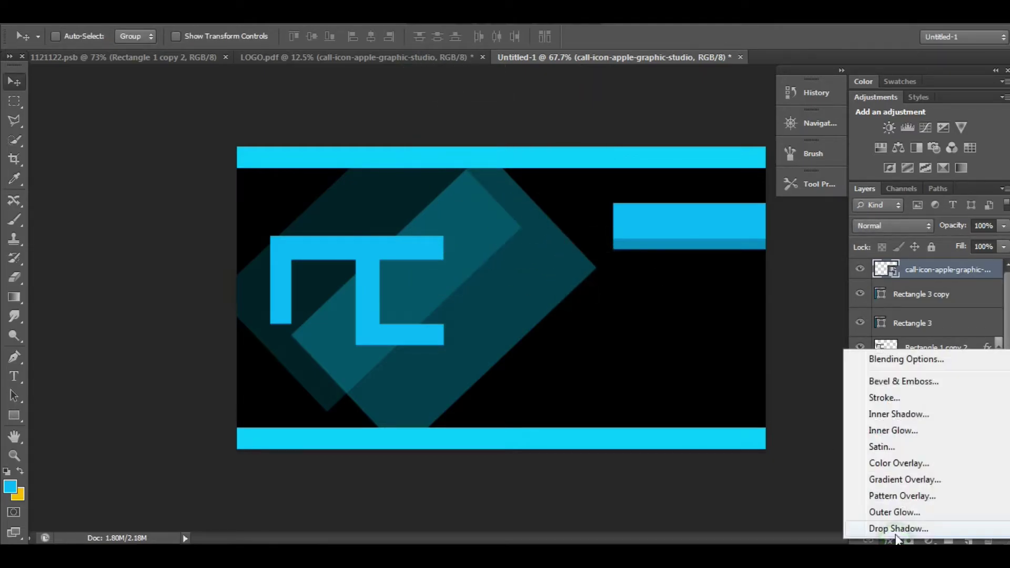
click(899, 464)
drag(421, 316, 473, 390)
click(656, 441)
click(663, 210)
key(Return)
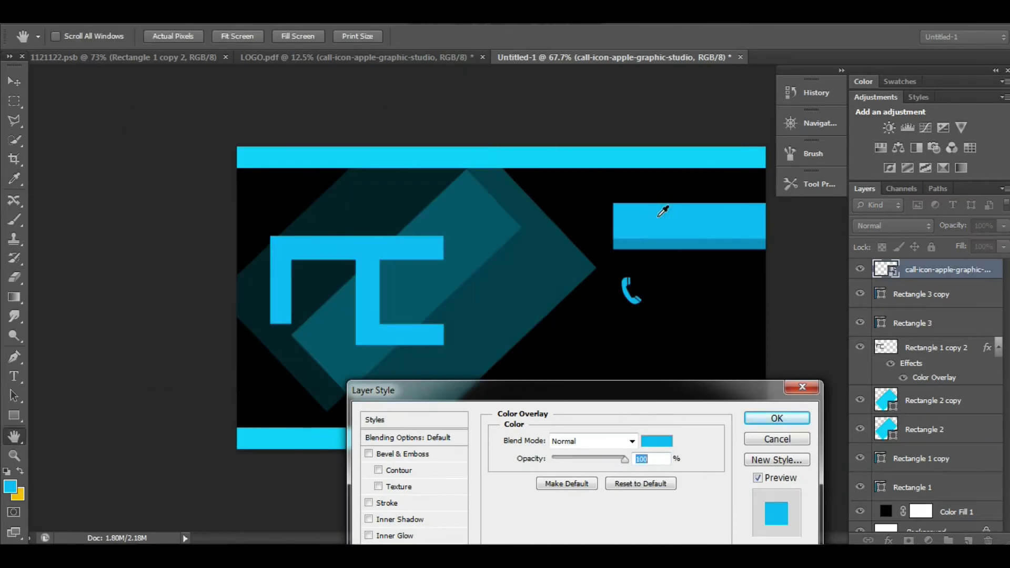
key(Return)
click(369, 57)
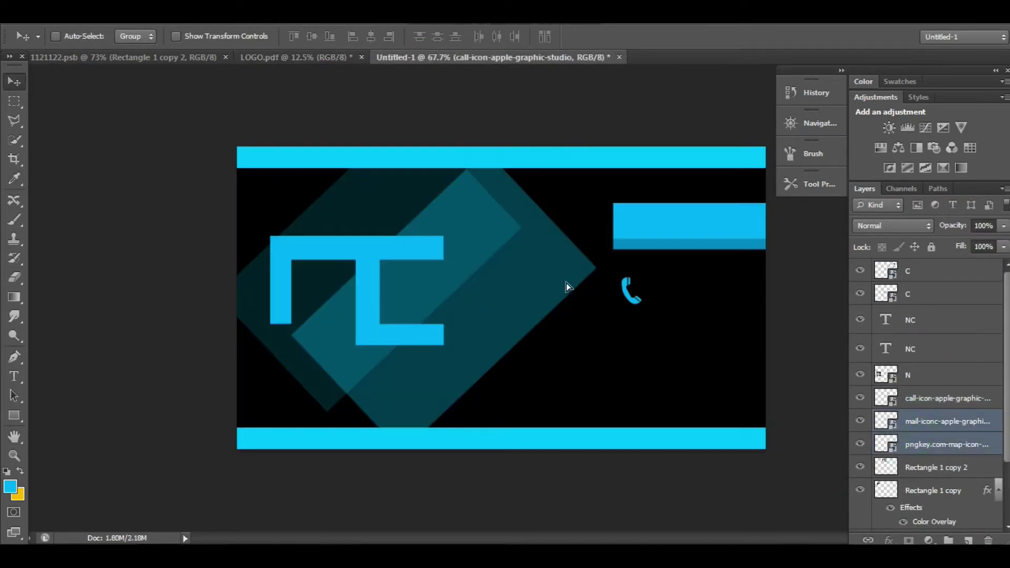
Step: Bring the mail and pin icons onto the card, shrink the mail icon under the phone, and overlay it cyan
drag(604, 408, 567, 283)
click(947, 270)
key(ctrl+t)
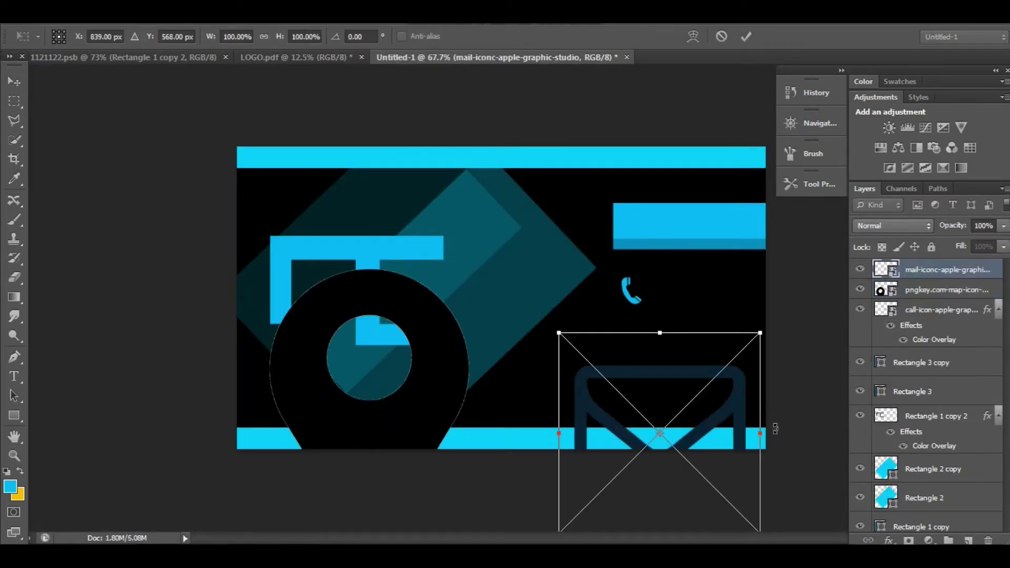
mouse_move(761, 334)
mouse_down()
mouse_move(600, 490)
mouse_move(629, 337)
mouse_move(647, 312)
mouse_up()
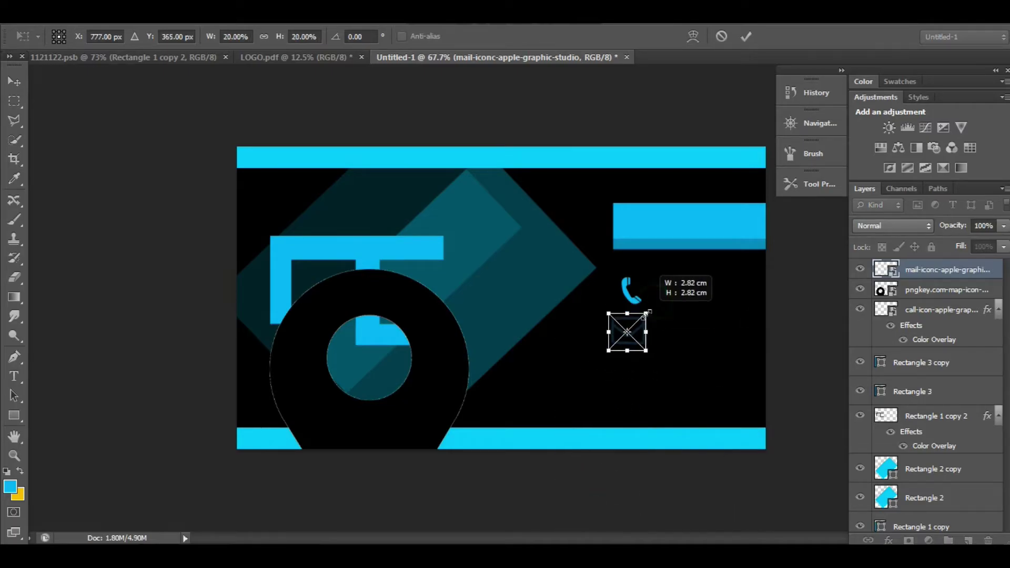
key(Return)
click(889, 540)
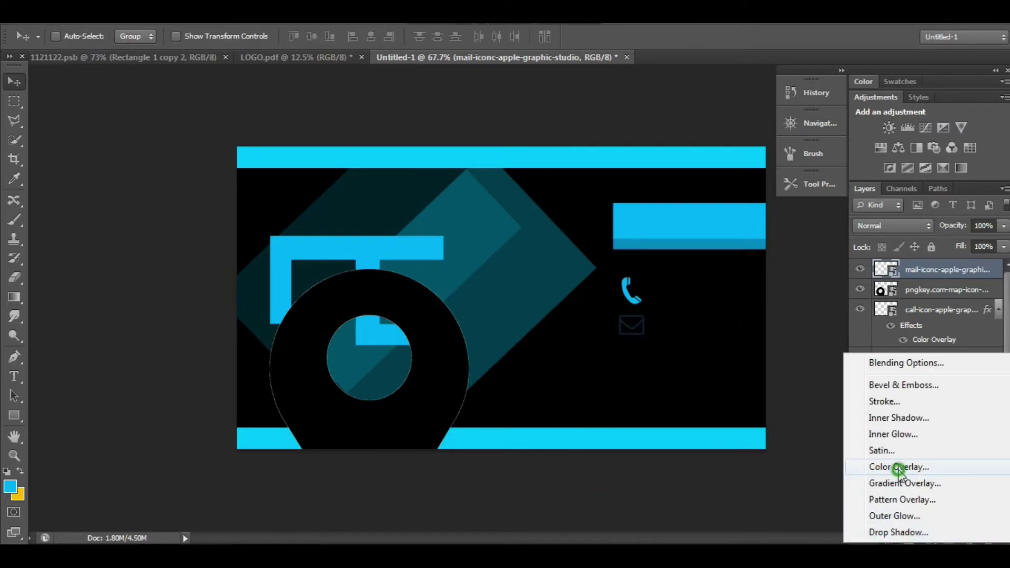
click(900, 469)
click(658, 377)
click(690, 231)
key(Return)
key(Return)
Step: Shrink the location pin icon below the mail icon and give it a cyan colour overlay
click(916, 332)
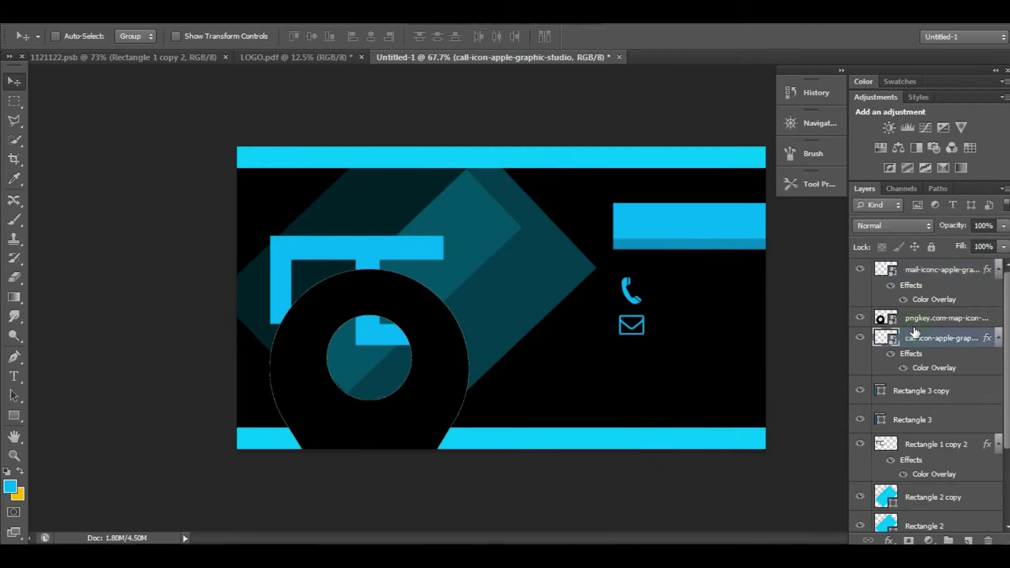
key(ctrl+t)
key(Return)
click(937, 318)
key(ctrl+t)
mouse_move(470, 266)
mouse_down()
mouse_move(374, 421)
mouse_move(435, 401)
mouse_move(646, 374)
mouse_up()
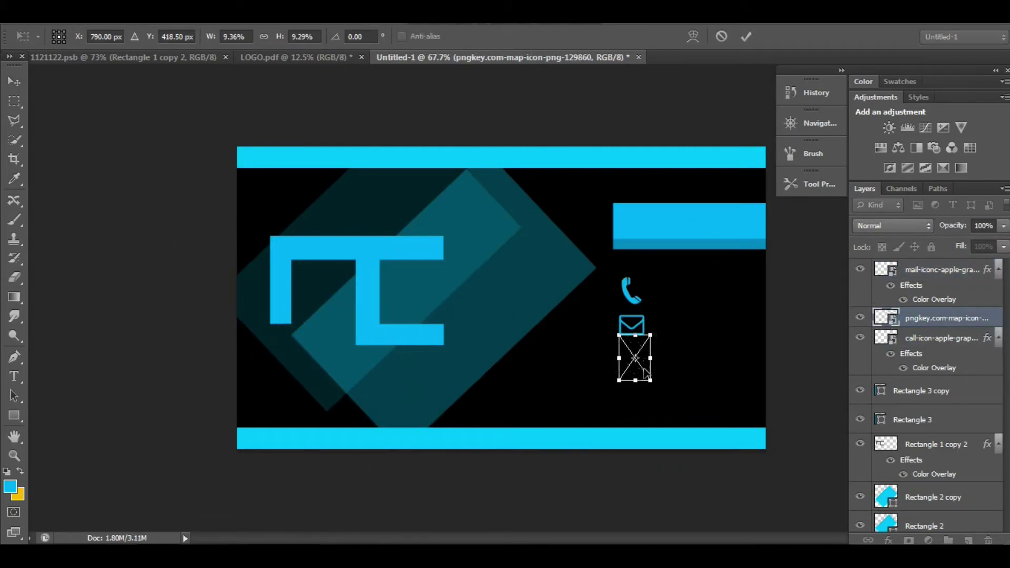
key(Return)
click(888, 541)
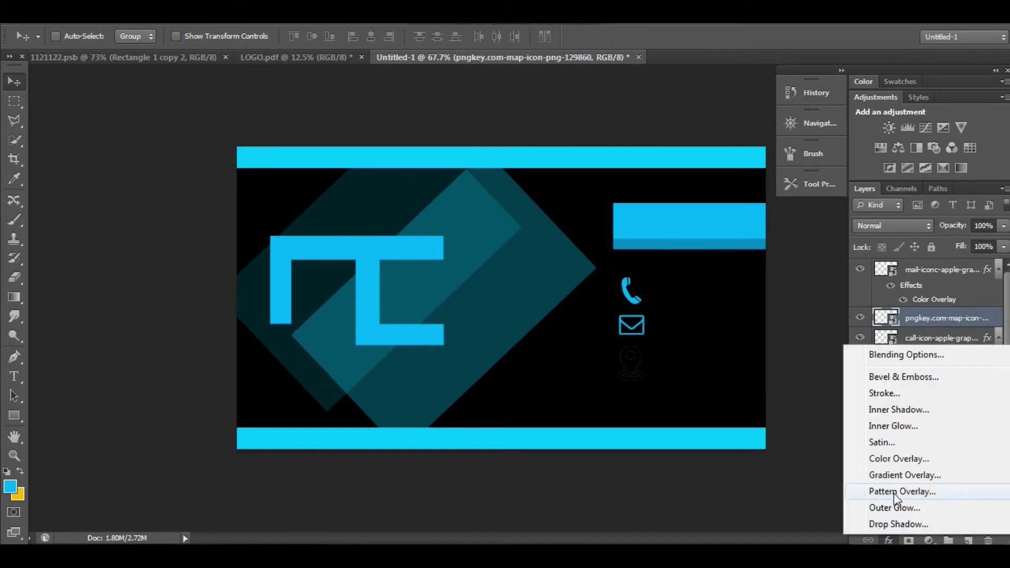
click(898, 459)
click(658, 377)
click(664, 228)
key(Return)
key(Return)
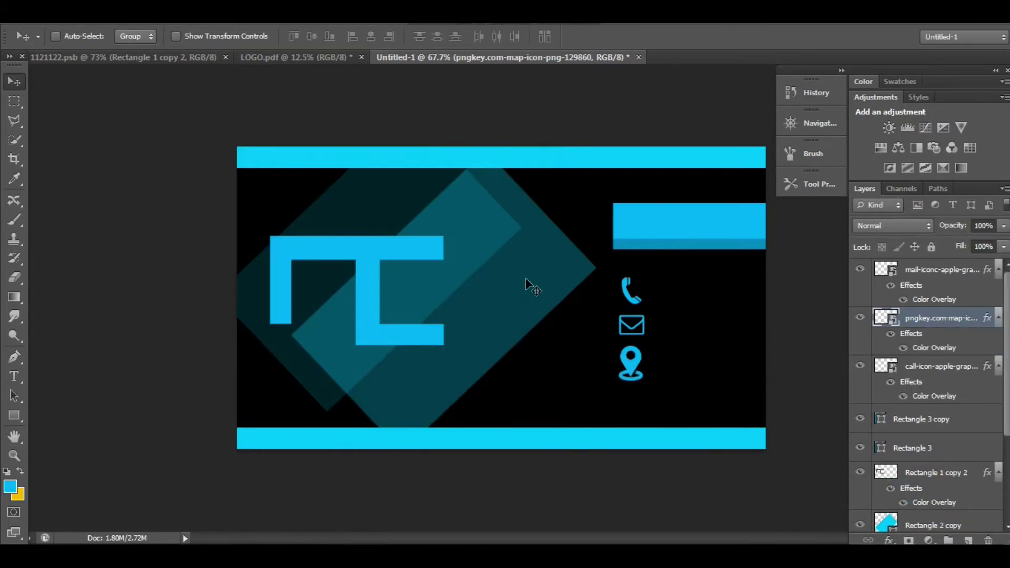
Step: Shift all three contact icons left and start a text line beside the phone icon
ctrl+click(932, 369)
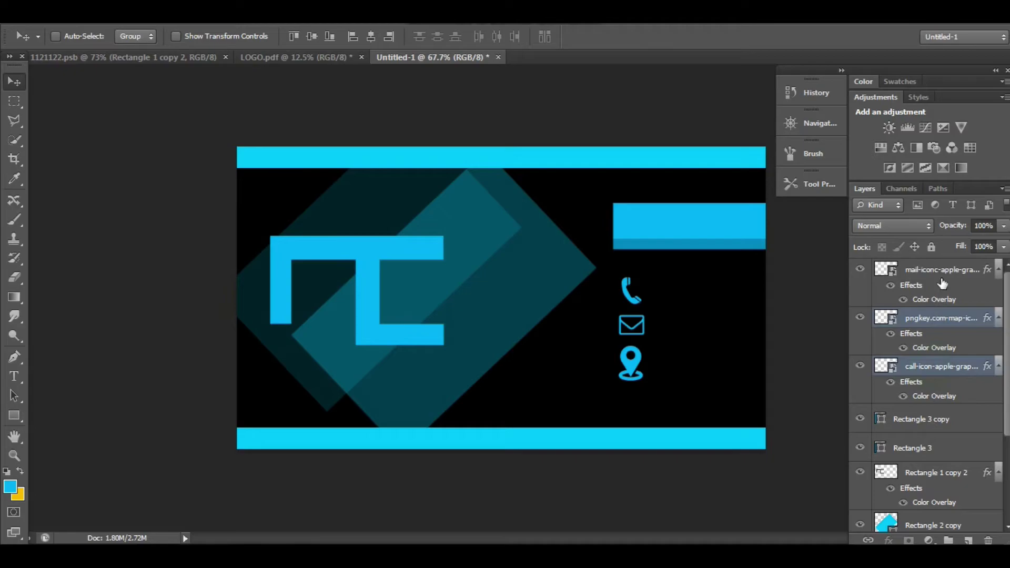
drag(702, 326, 680, 326)
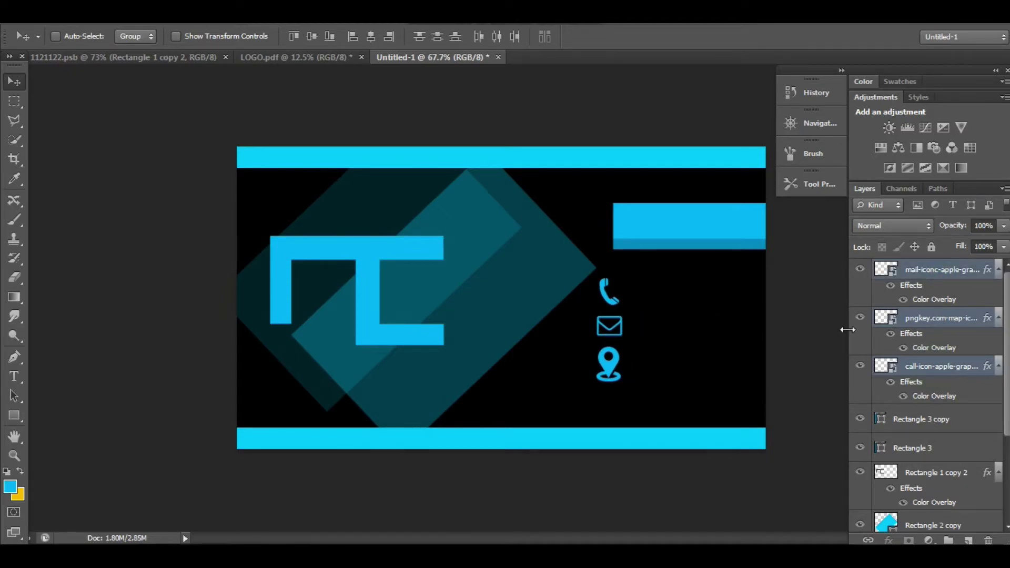
key(t)
click(640, 291)
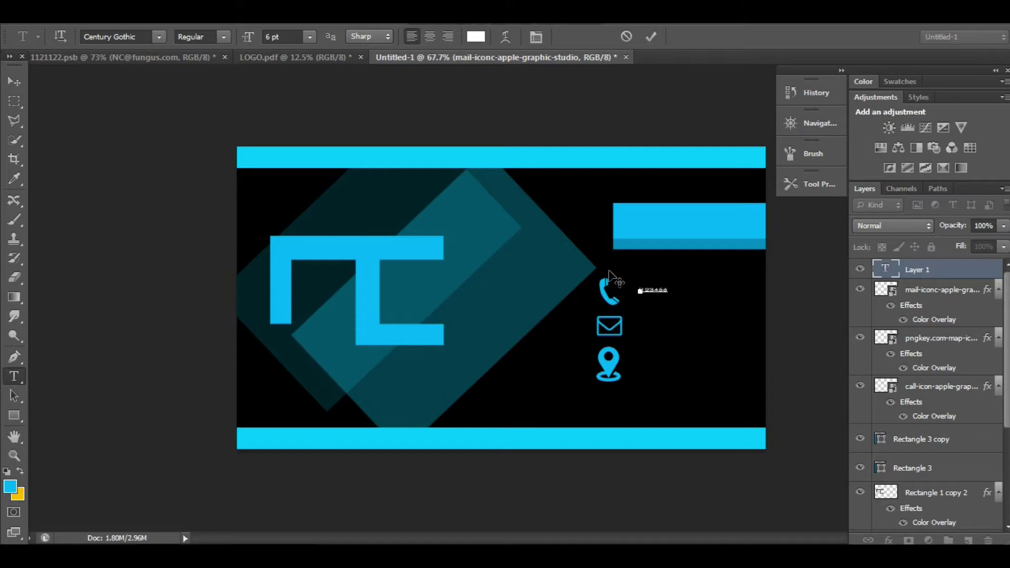
Step: Finish the number 123456789, scale it up level with the phone icon, and duplicate the text layer
text(789)
click(653, 40)
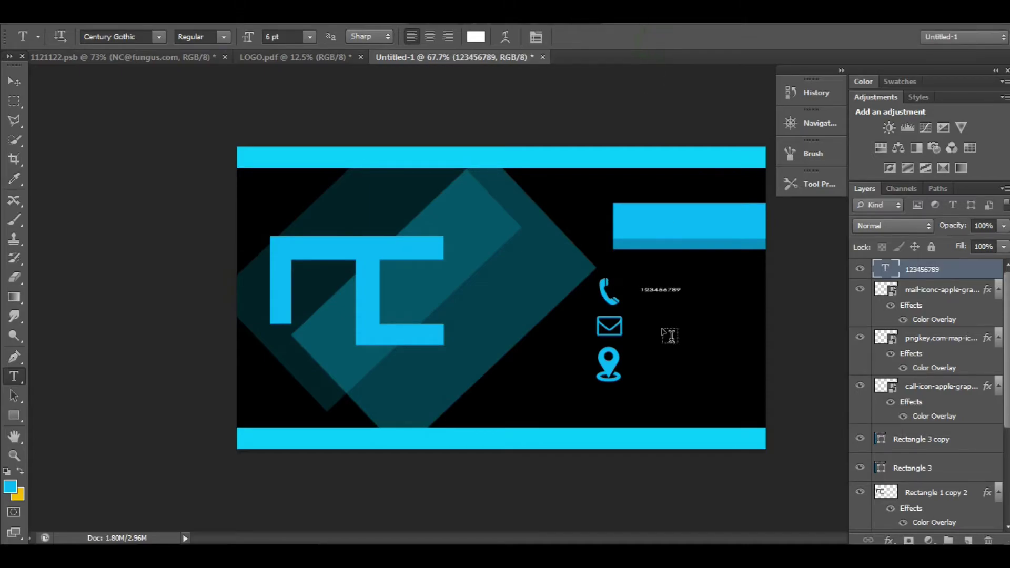
key(ctrl+t)
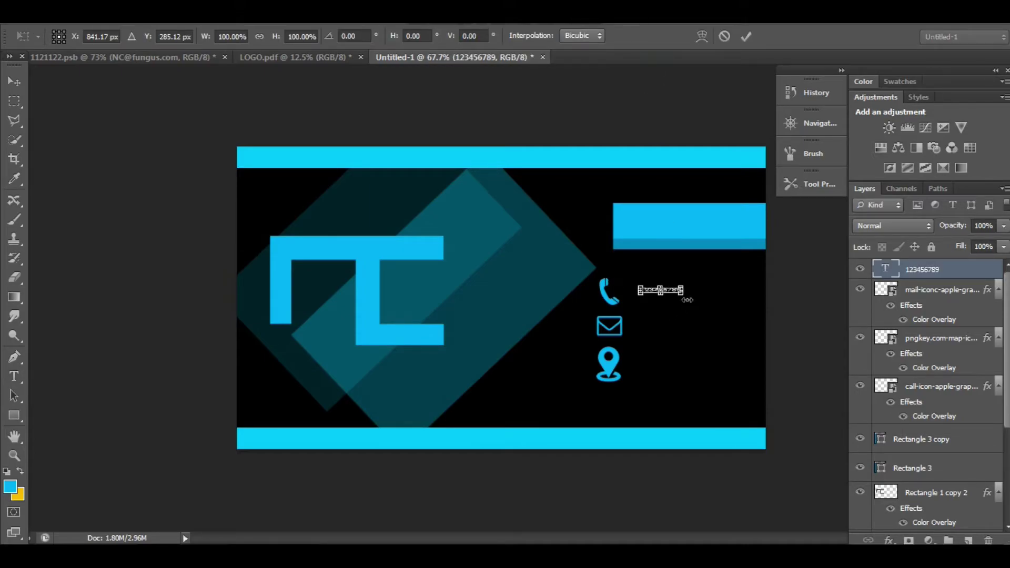
mouse_move(687, 300)
mouse_down()
mouse_move(766, 312)
mouse_move(759, 317)
mouse_up()
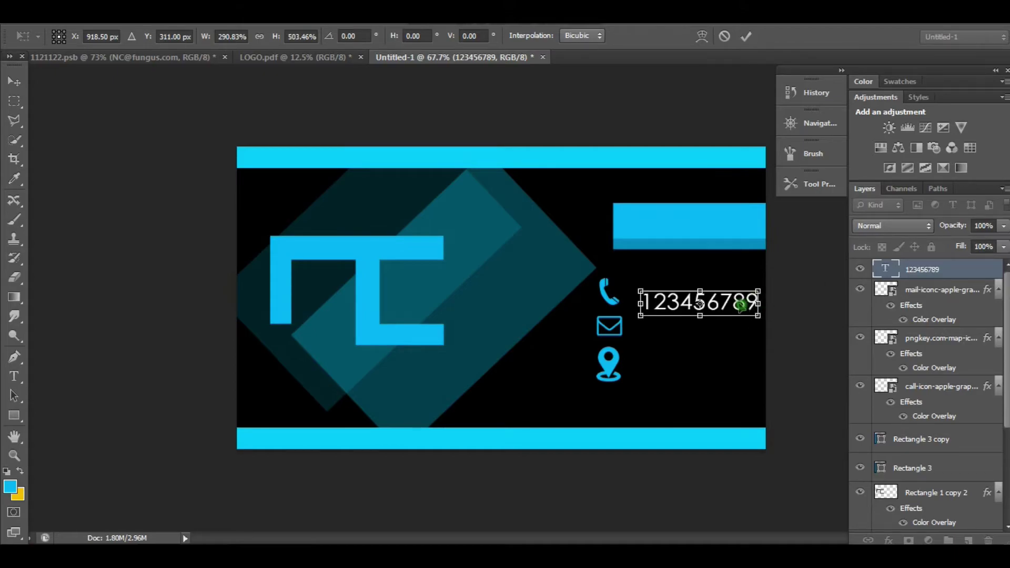
drag(740, 306, 739, 300)
scroll(742, 302, up, 1)
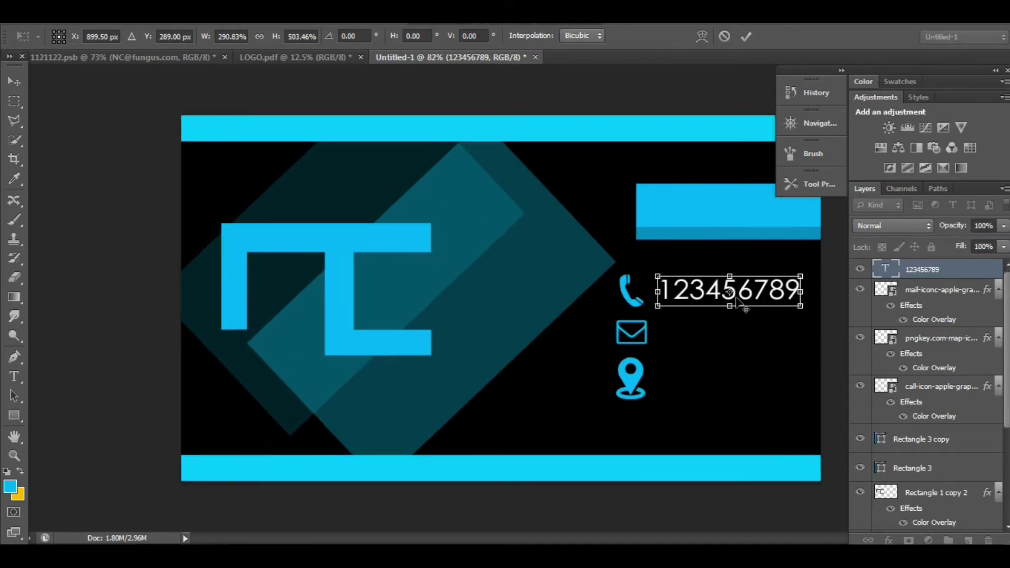
scroll(742, 302, up, 2)
drag(737, 299, 613, 300)
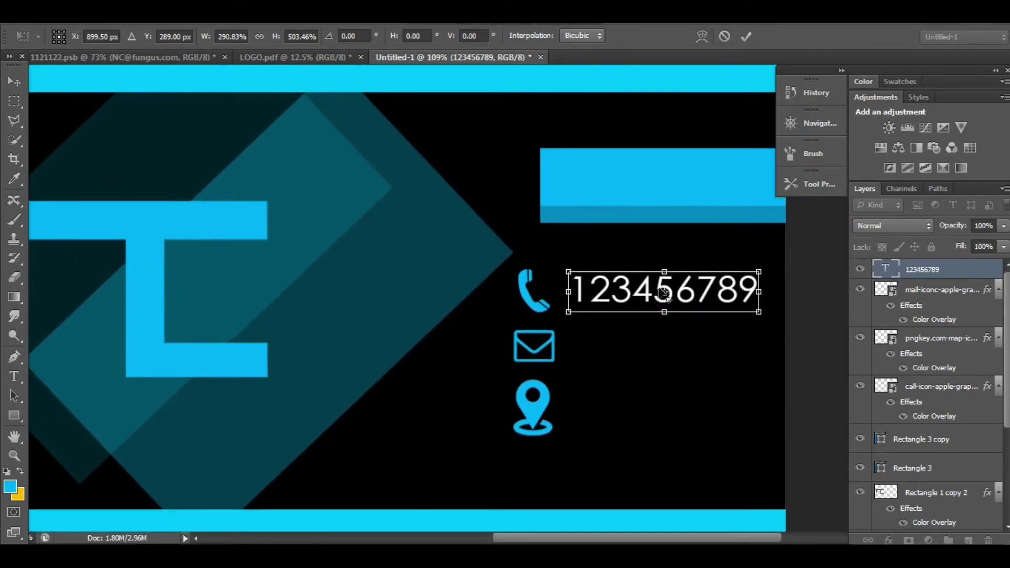
click(747, 36)
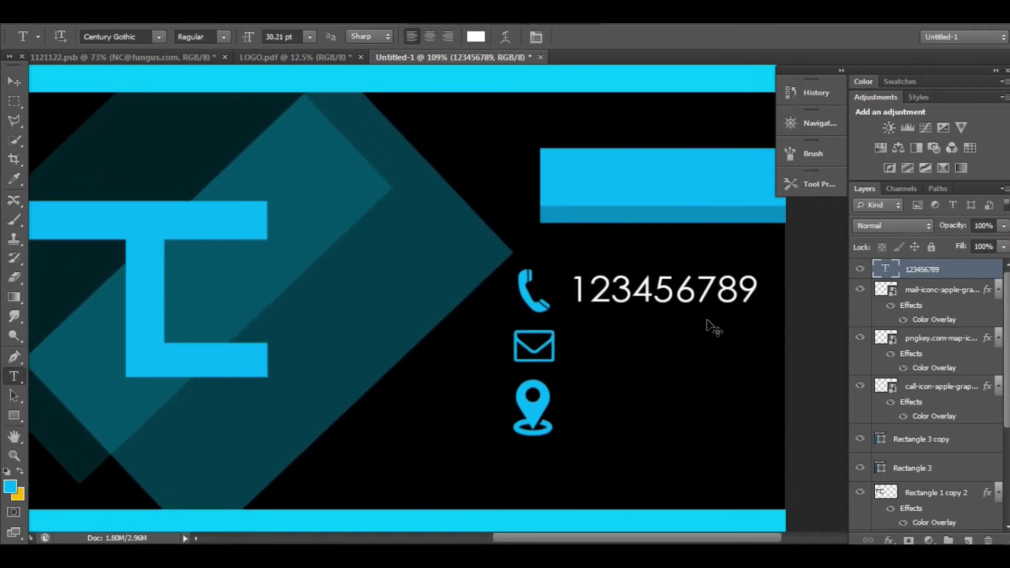
key(ctrl+j)
Step: Place number copies beside the mail and pin icons and change the middle line to 'abcd'
key(v)
drag(697, 297, 698, 410)
key(ctrl+j)
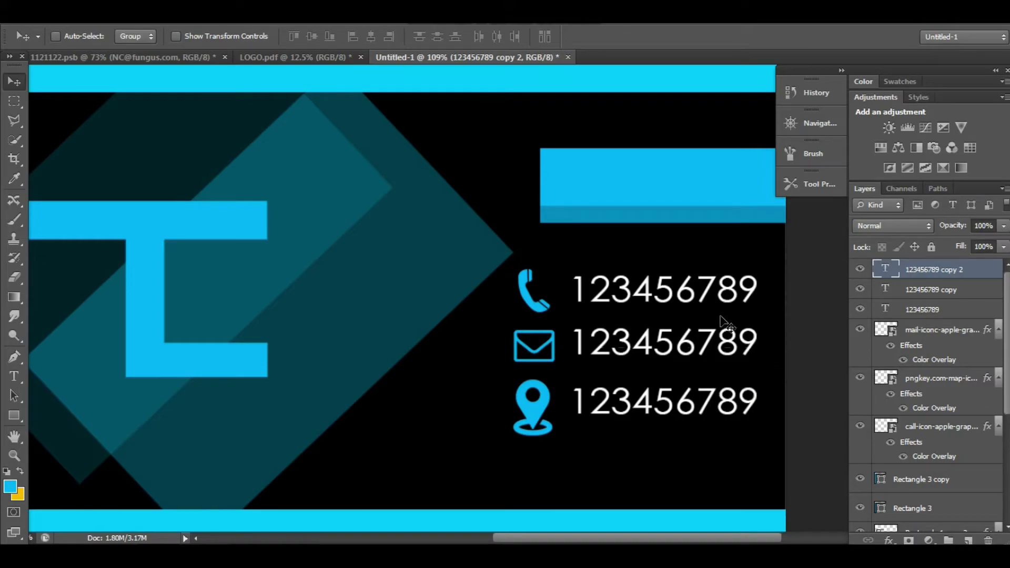
click(942, 296)
key(t)
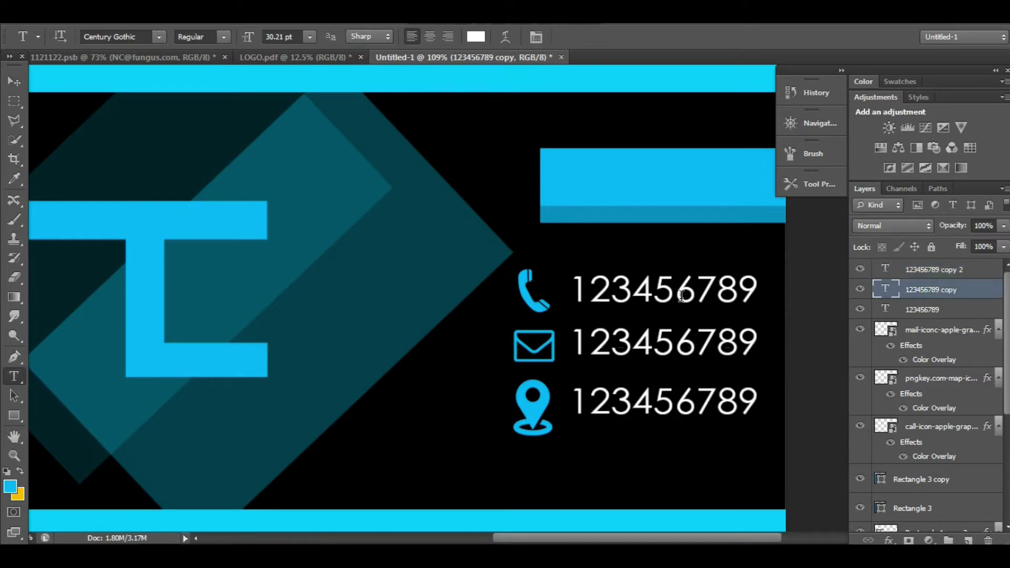
double_click(675, 351)
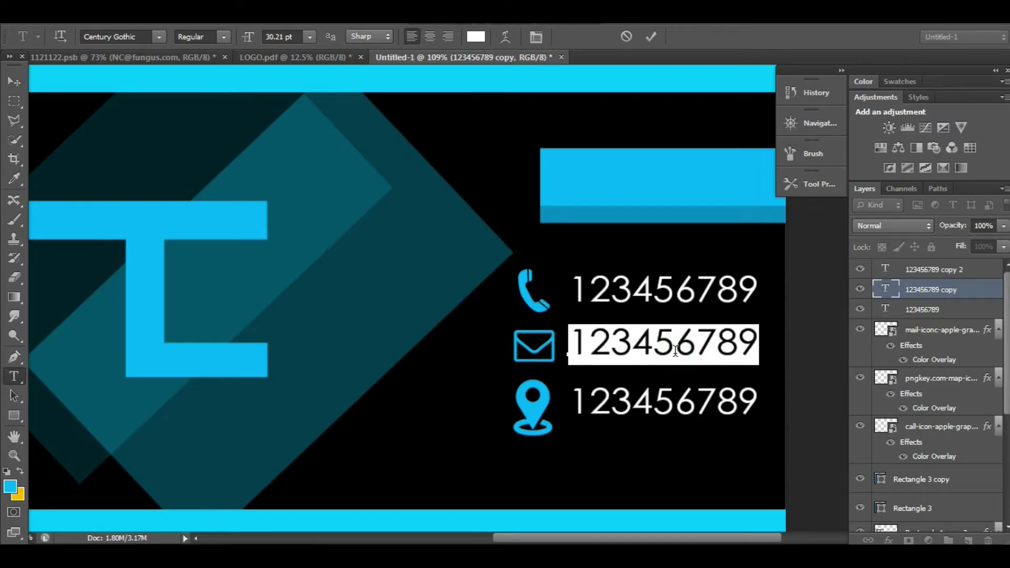
text(abcd)
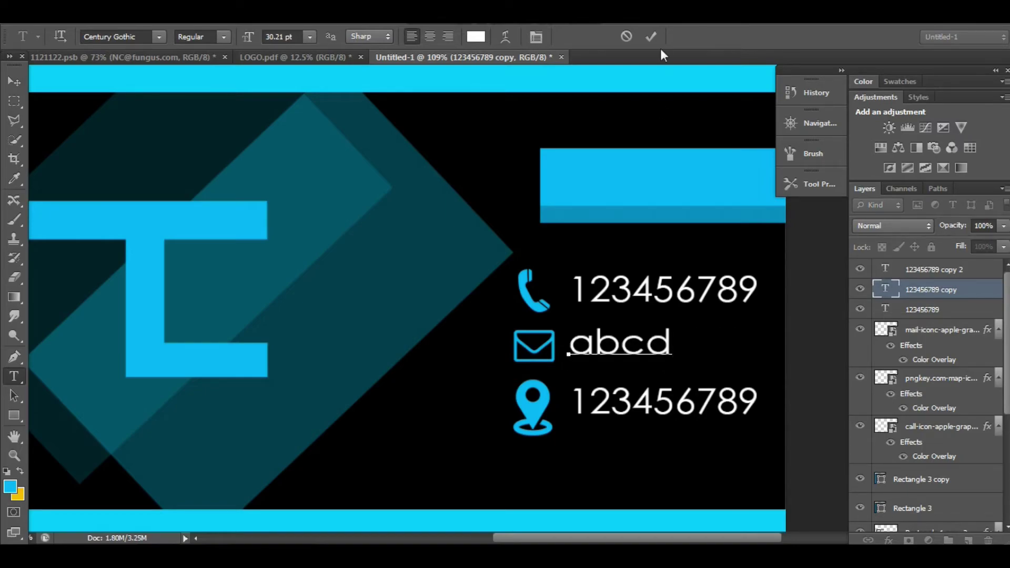
click(653, 36)
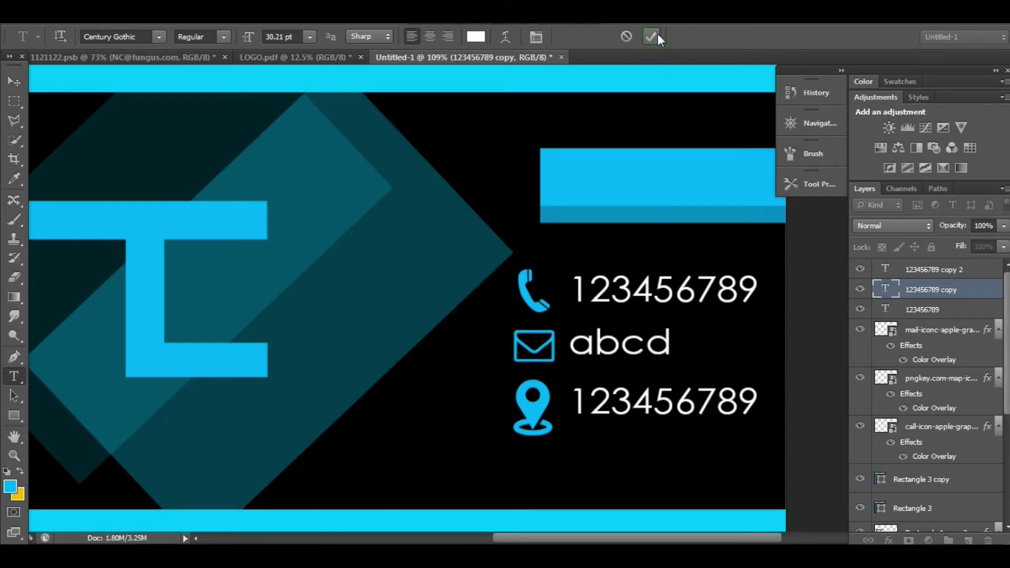
Step: Replace the bottom contact line's number with the text 'location'
click(913, 273)
double_click(705, 407)
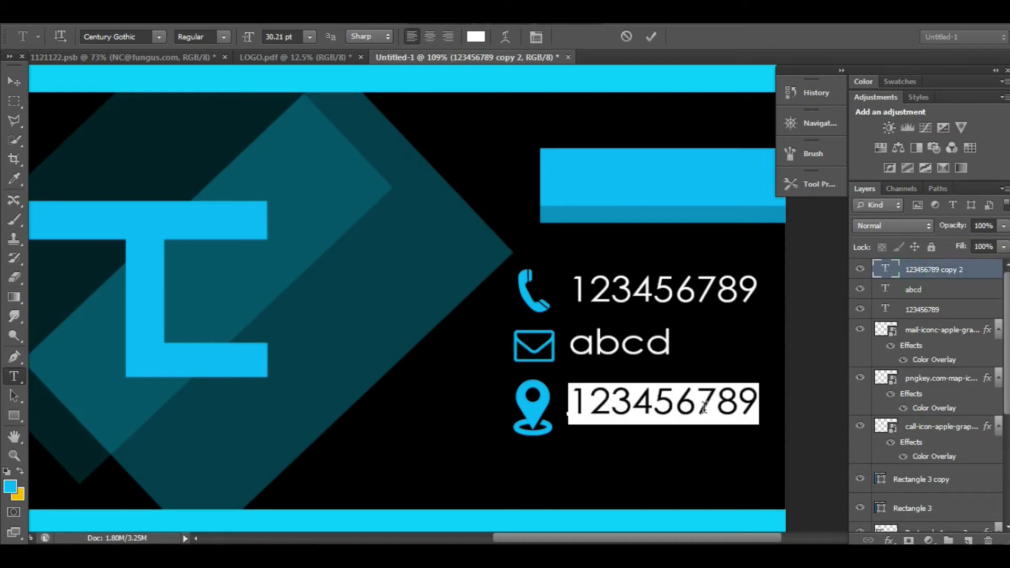
key(Left)
key(ctrl+a)
text(loca)
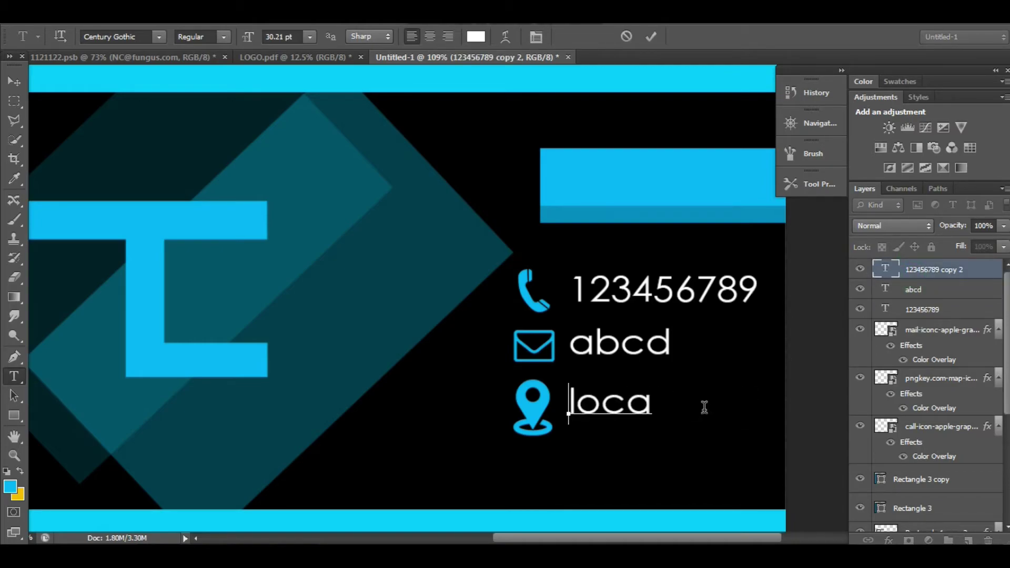
text(tion)
click(656, 36)
scroll(537, 226, down, 5)
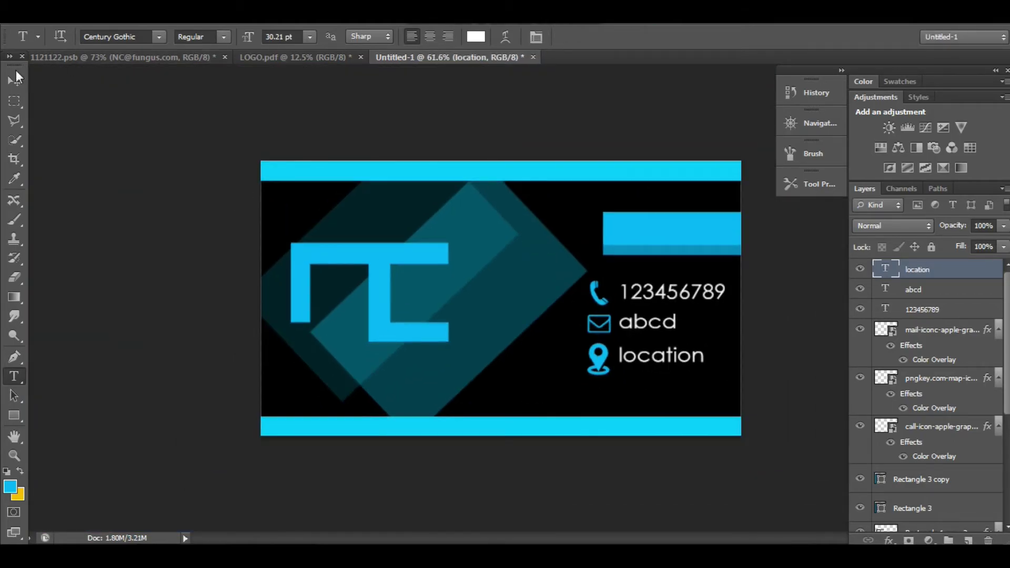
click(14, 80)
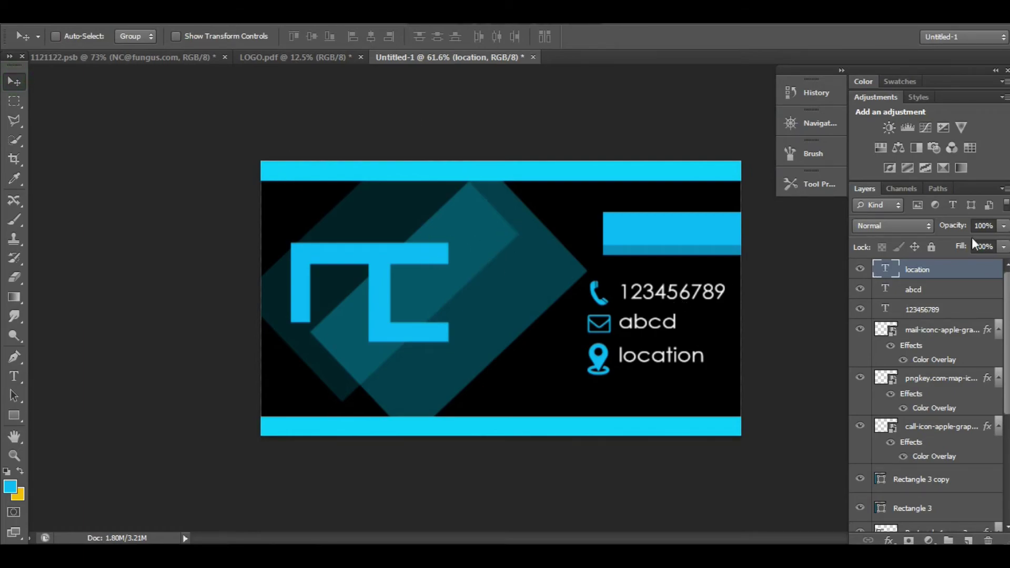
scroll(926, 395, down, 5)
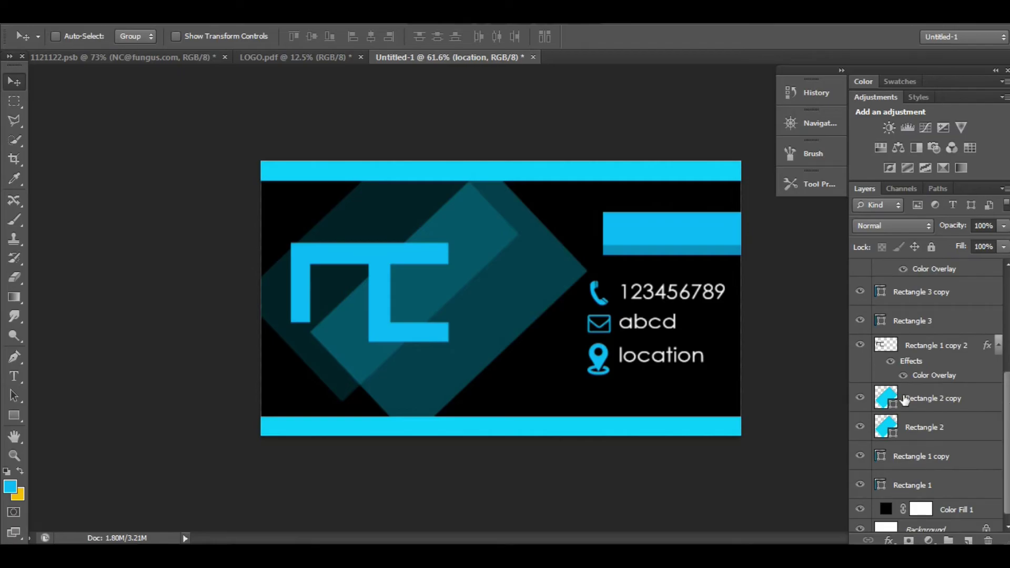
double_click(879, 451)
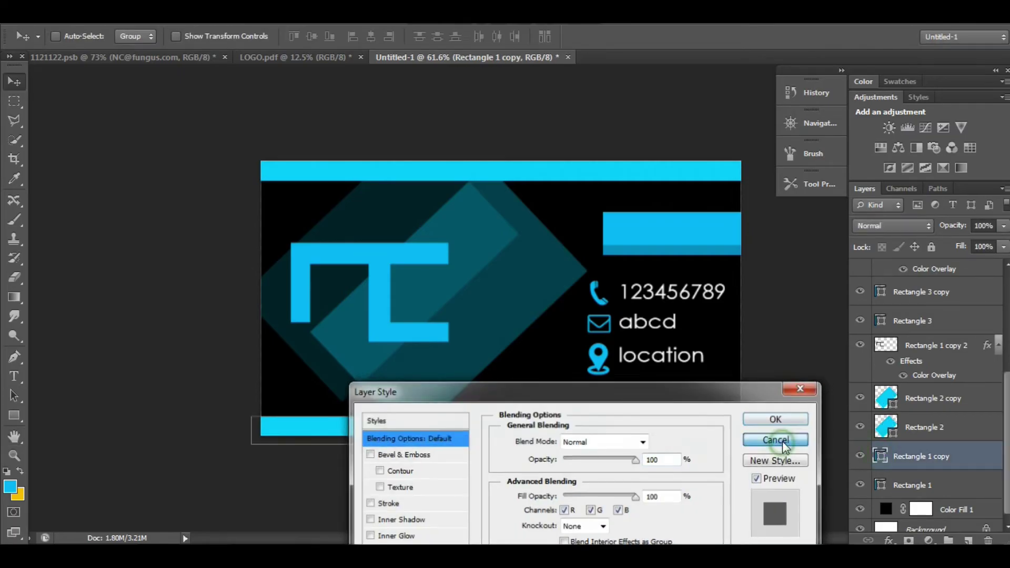
click(781, 440)
double_click(889, 450)
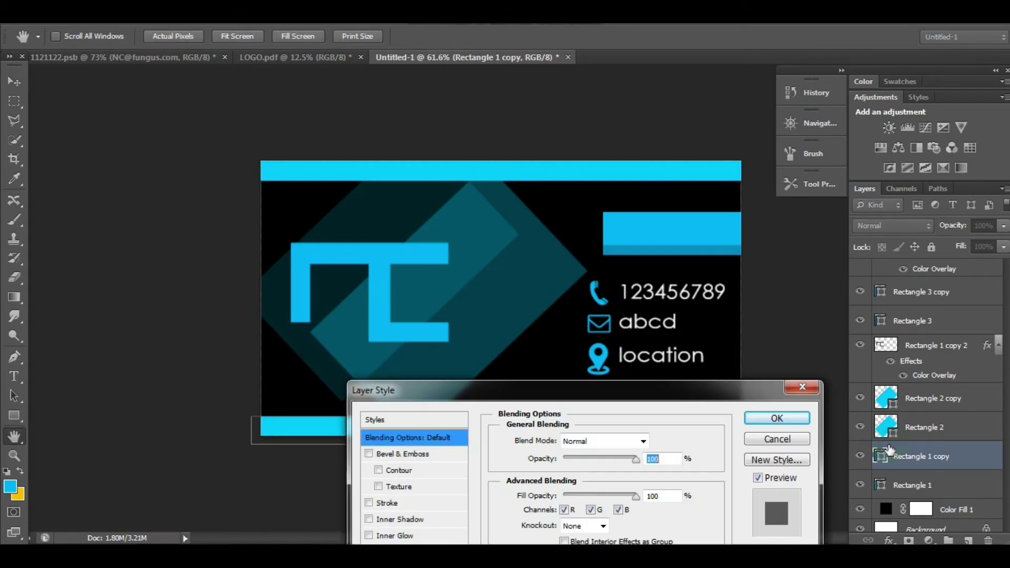
click(763, 439)
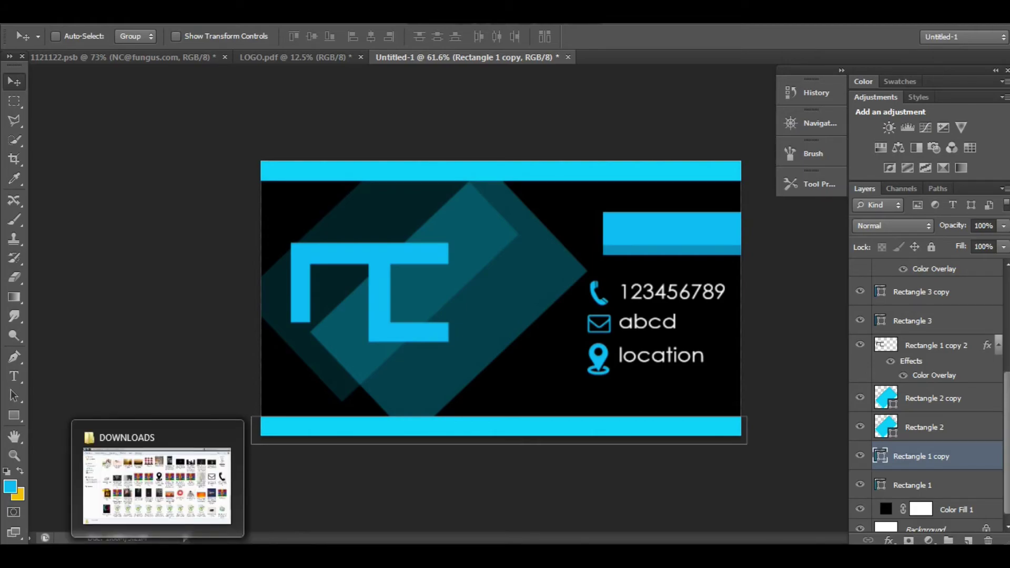
Step: Open the Paid Business Card Mockup zip from the Downloads folder in WinRAR
click(157, 486)
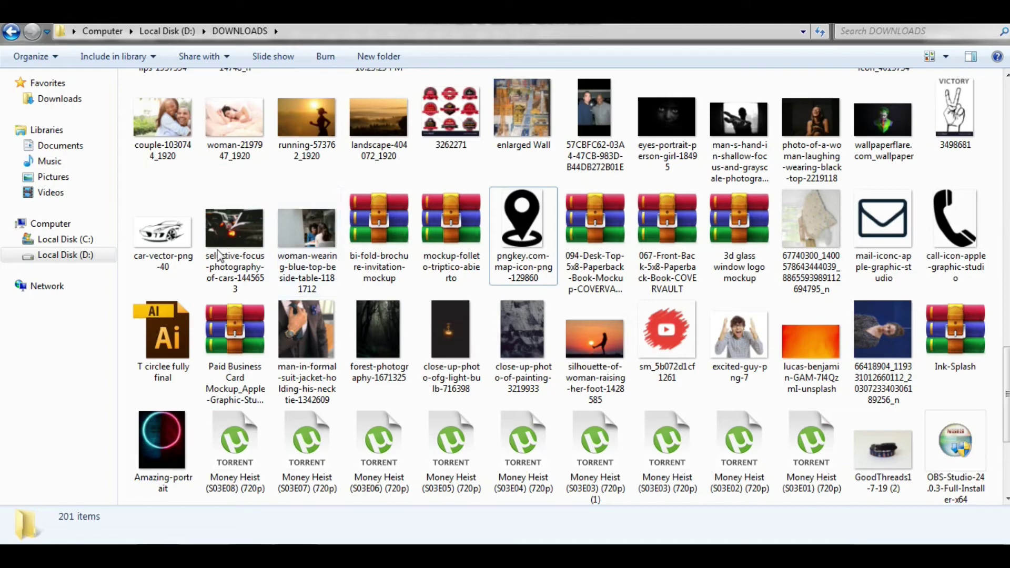
click(179, 261)
double_click(236, 337)
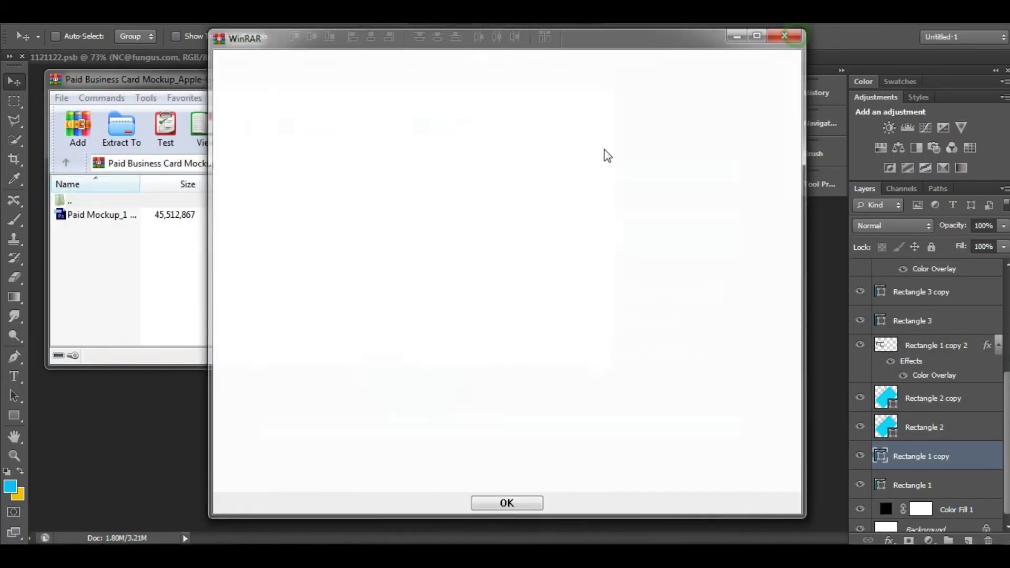
Step: Dismiss the WinRAR notice, open Paid Mockup_1 Gift.psd from the archive, and minimize WinRAR
key(Return)
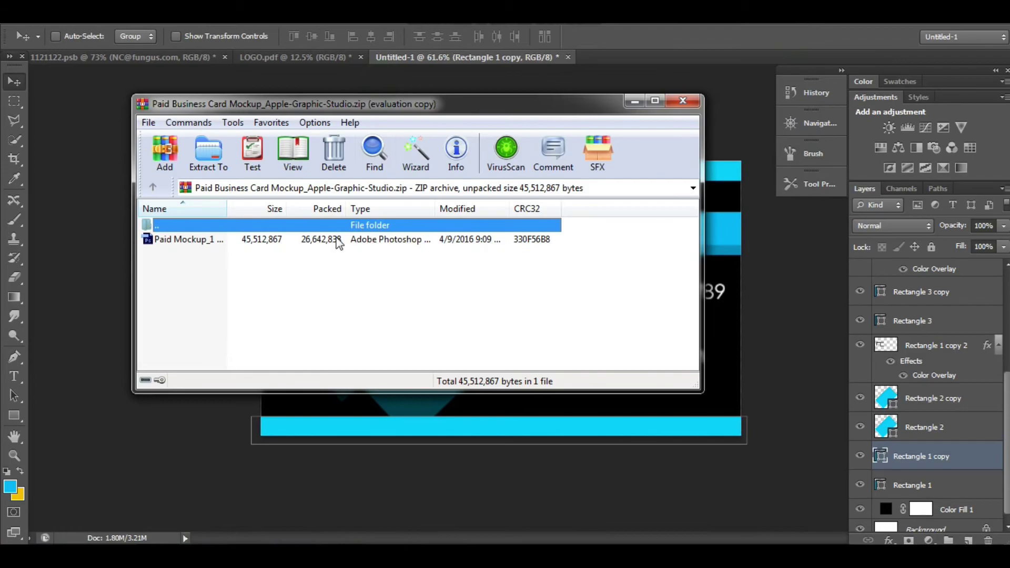
double_click(337, 240)
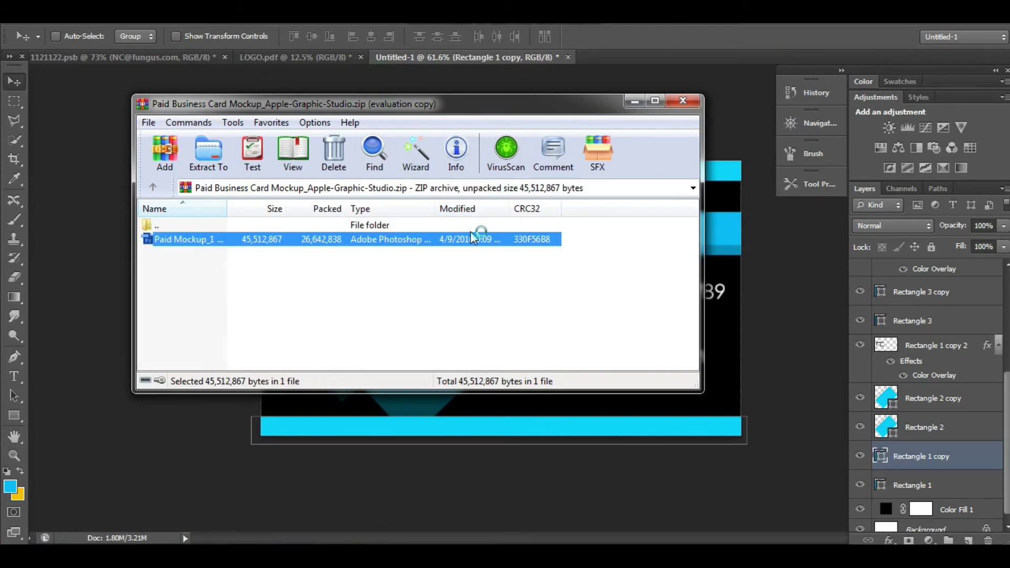
click(633, 100)
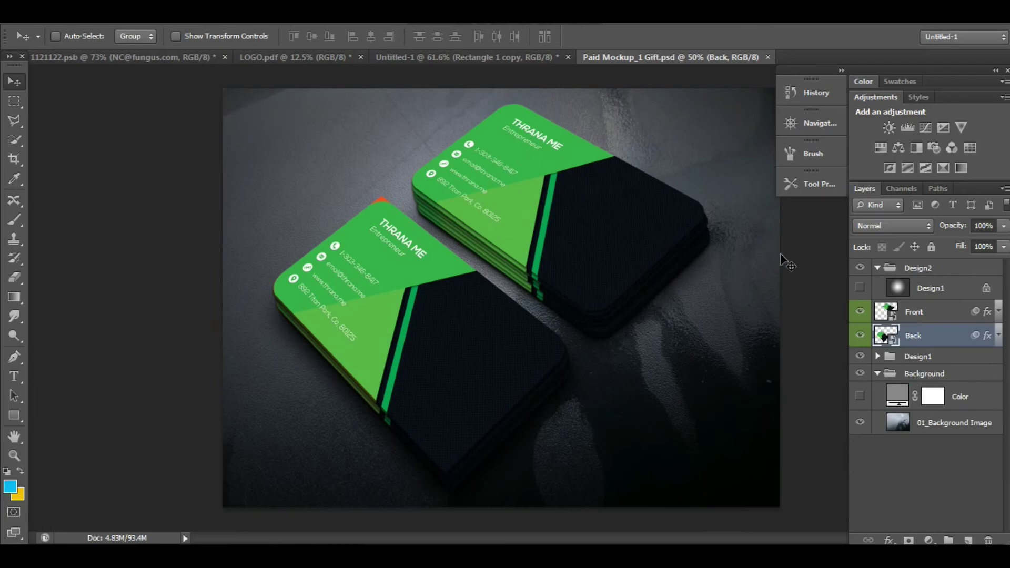
Step: Update the Front smart object with the black-and-cyan card design and save it
double_click(889, 310)
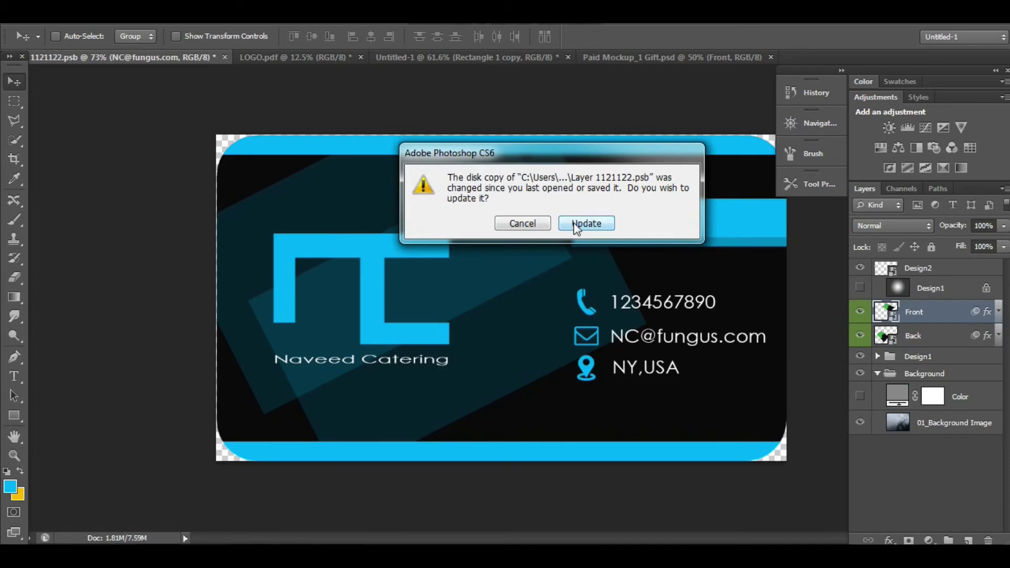
click(544, 226)
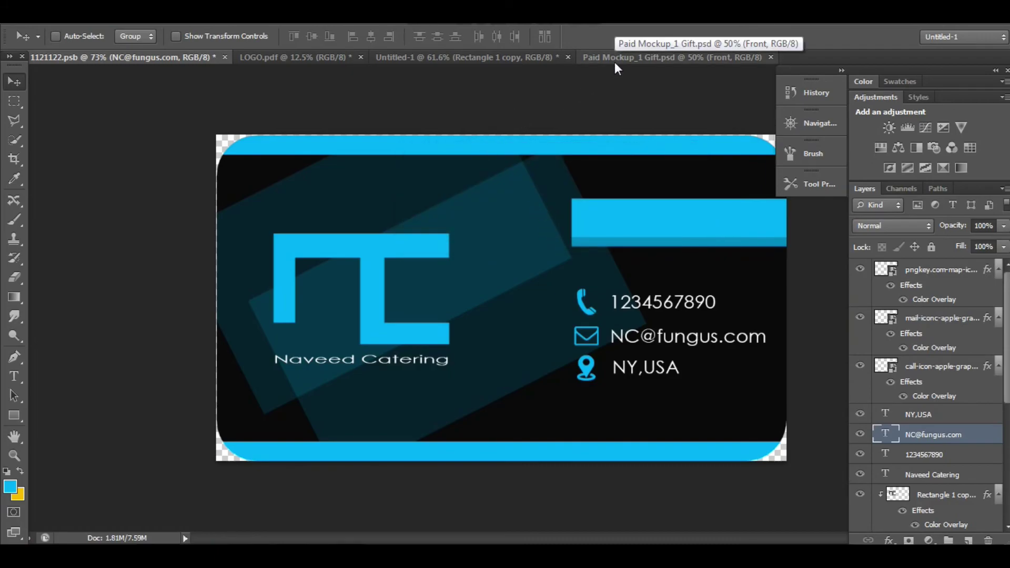
key(ctrl+s)
key(Return)
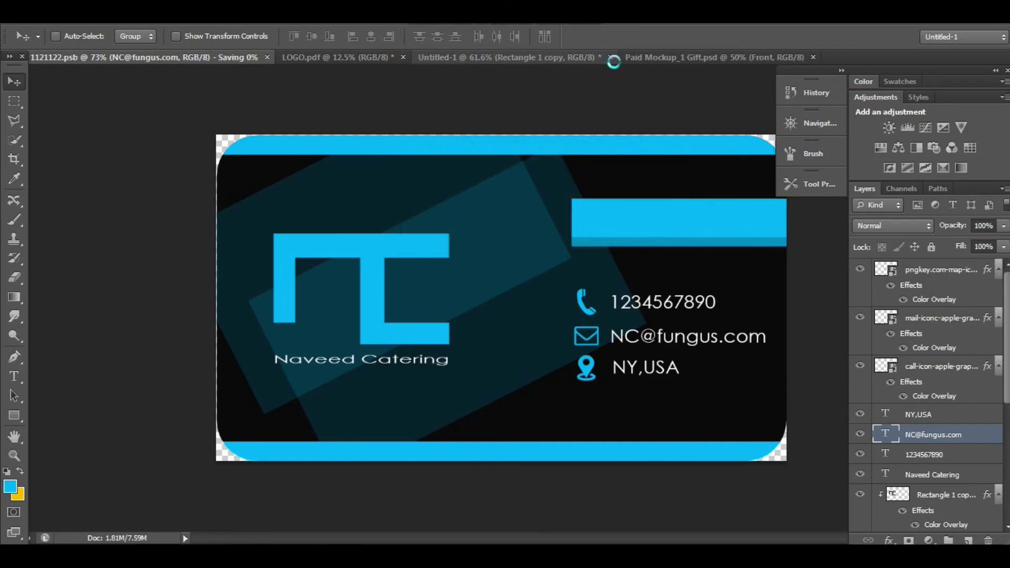
click(646, 59)
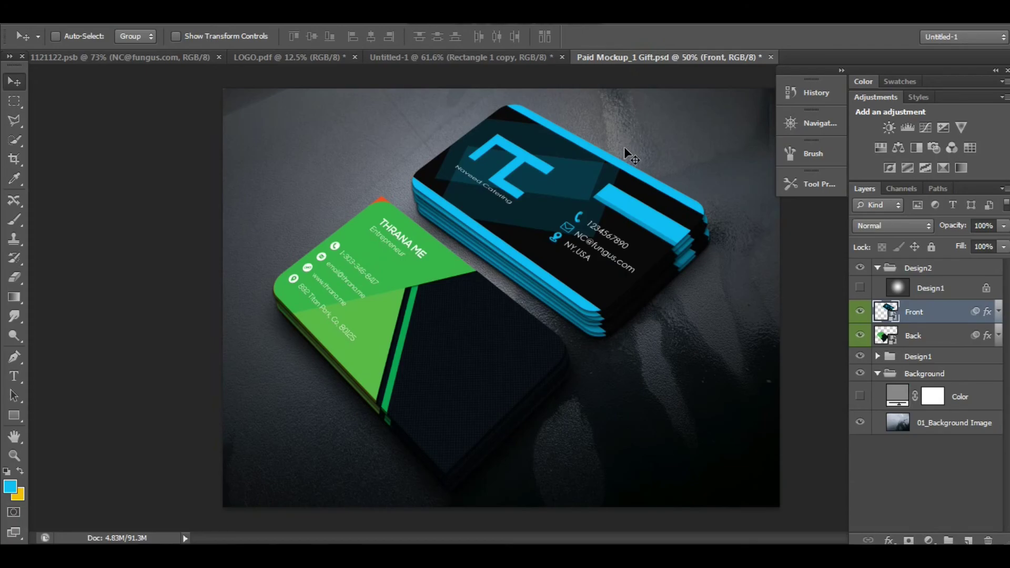
Step: Set the background Color fill to the card's cyan (00bff3) and re-show a card design layer
key(ctrl+plus)
key(ctrl+minus)
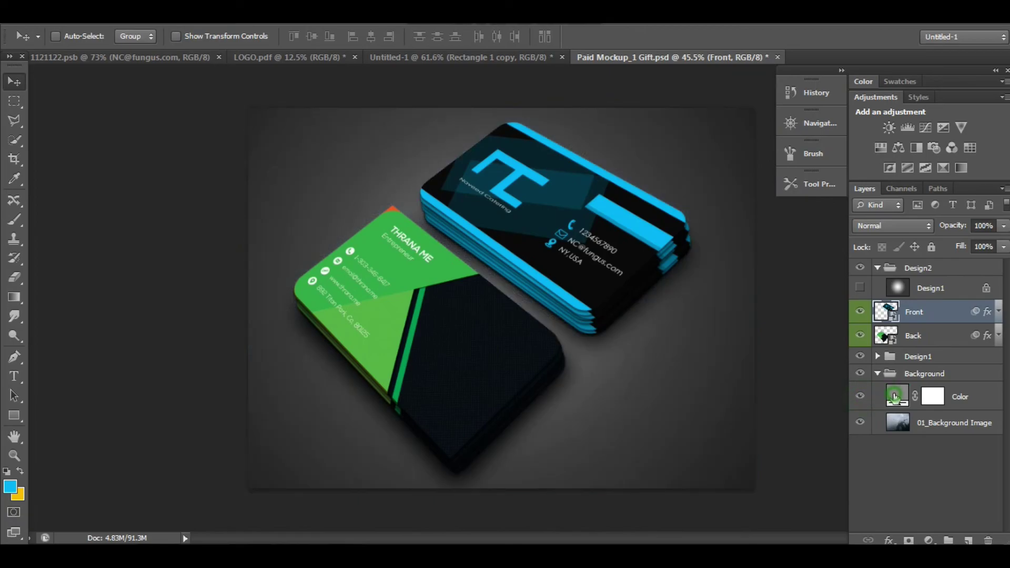
double_click(895, 396)
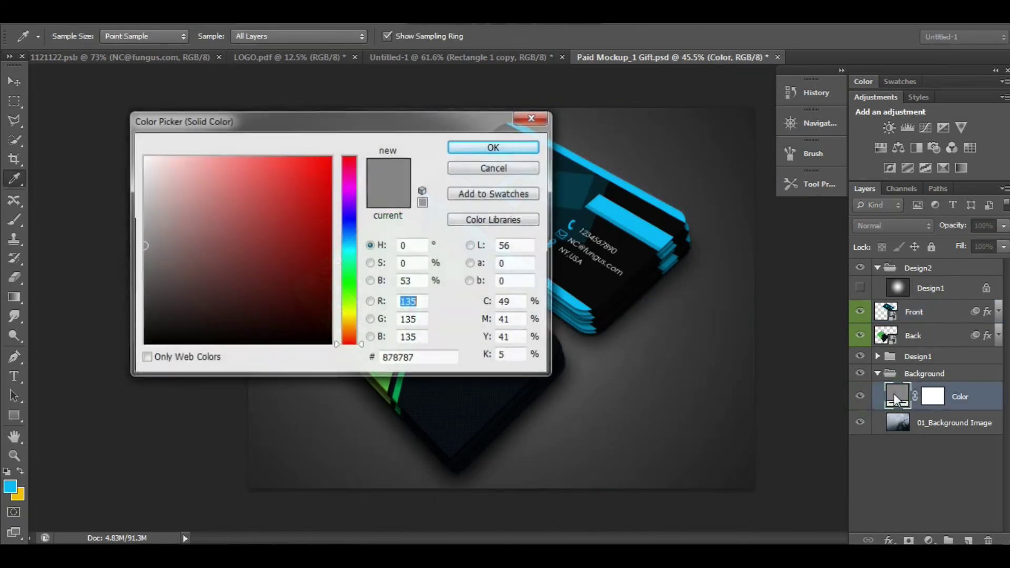
click(634, 214)
key(Return)
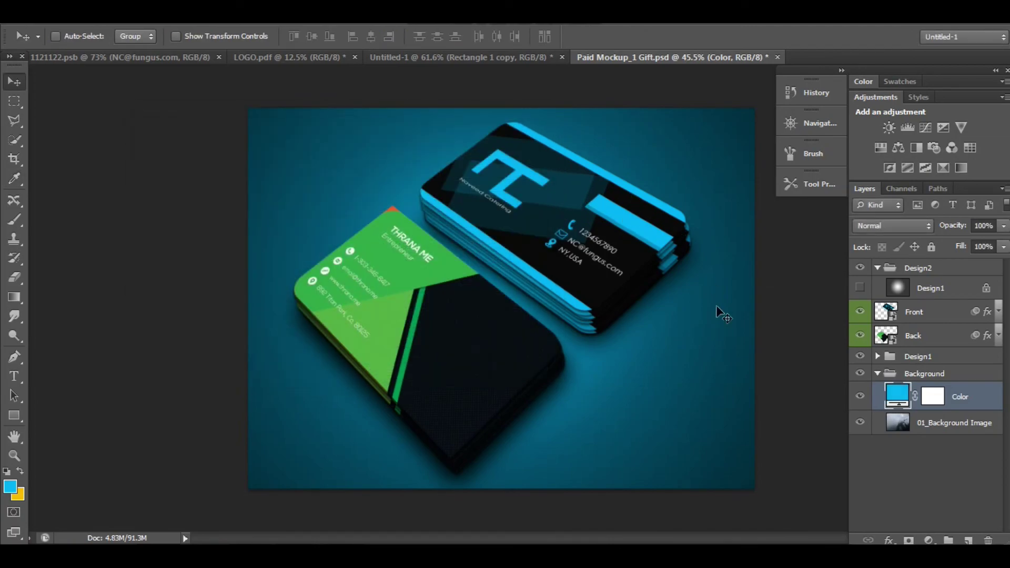
click(861, 335)
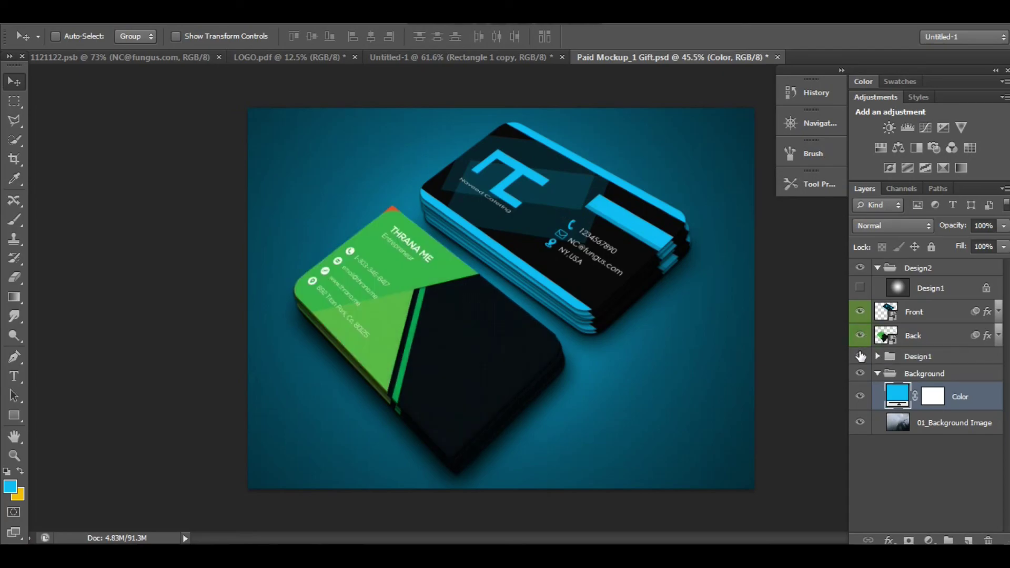